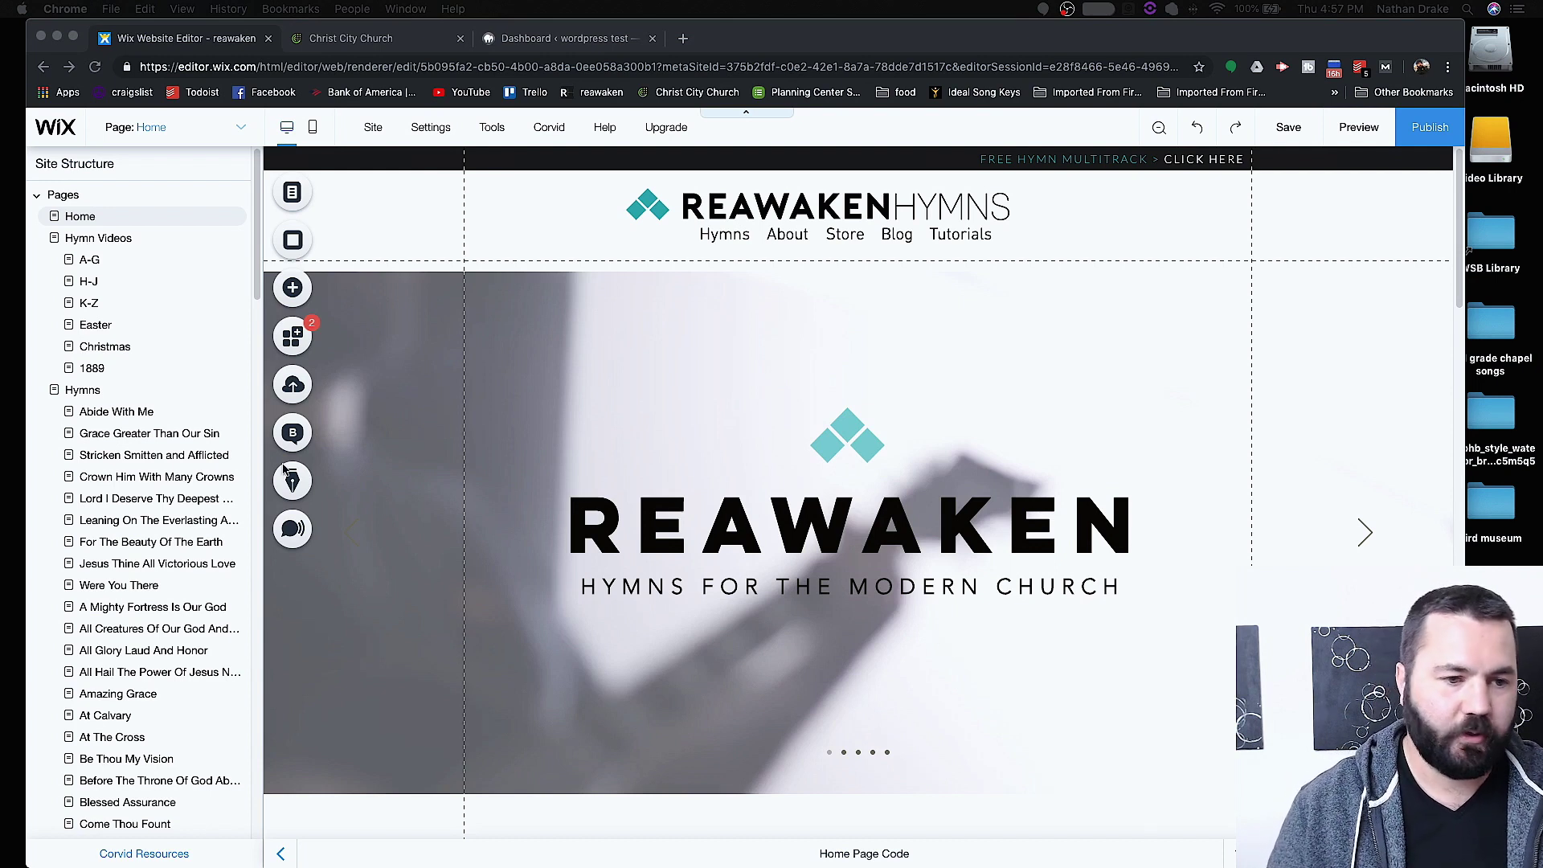
Step: Open the Away In A Manger hymn page from the Site Structure list
scroll(152, 346, down, 10)
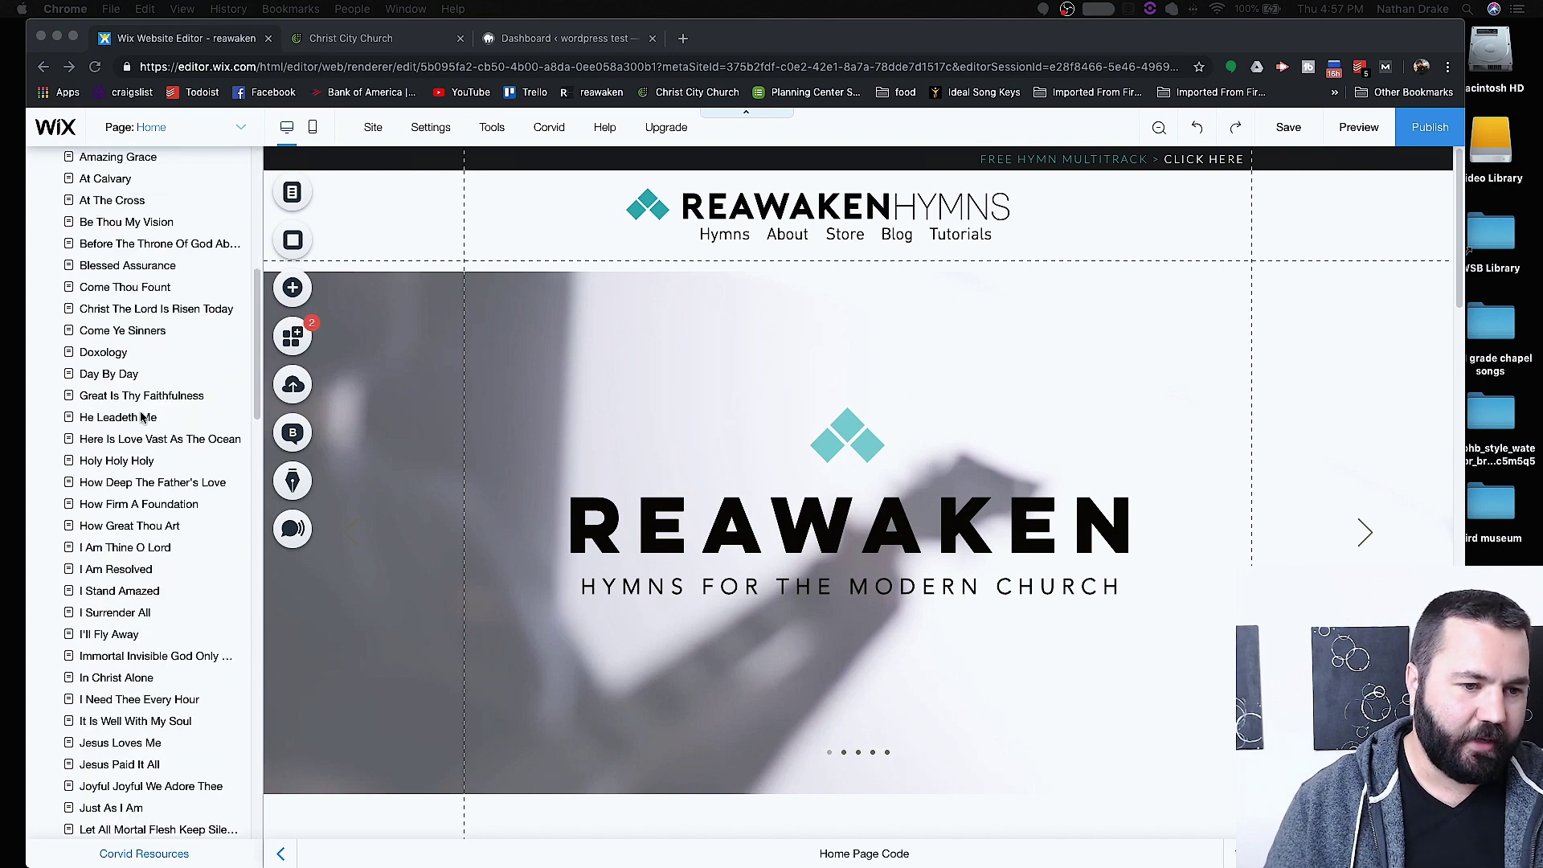
scroll(140, 414, up, 10)
scroll(149, 514, down, 10)
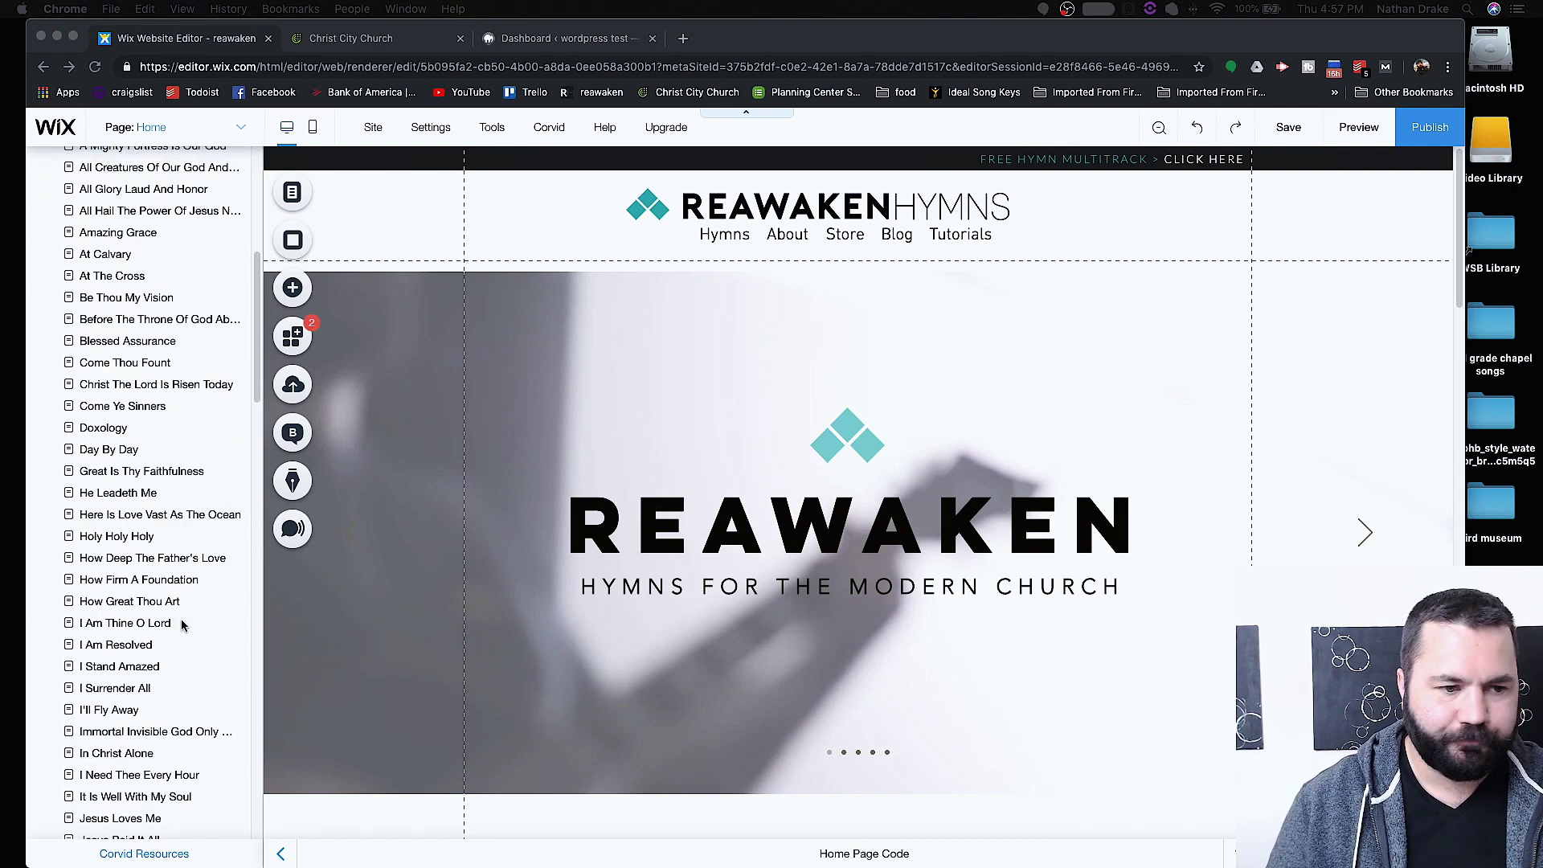
scroll(134, 606, down, 5)
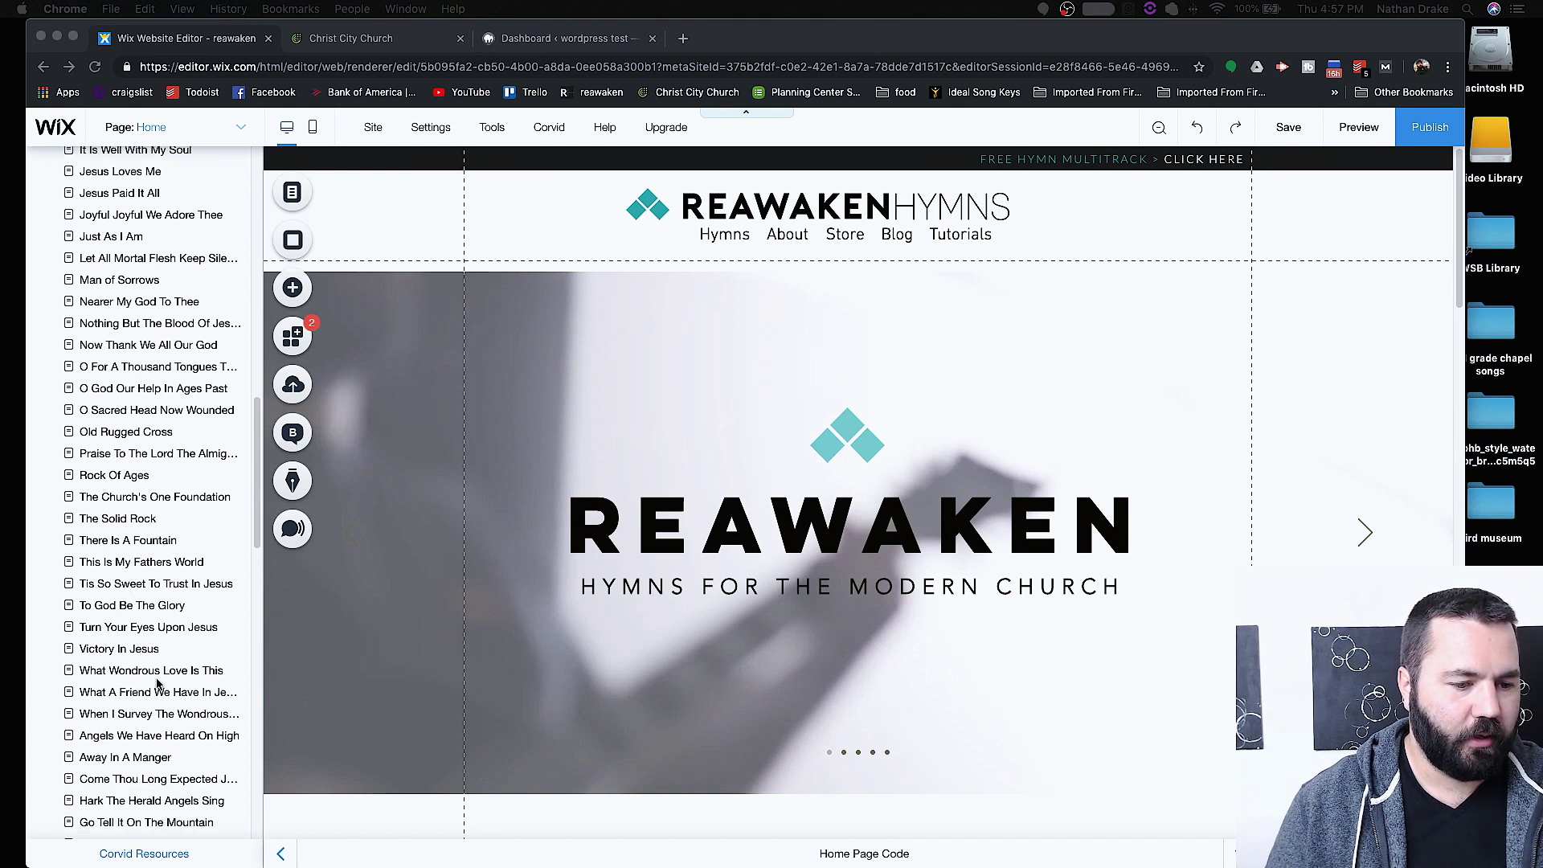
scroll(156, 683, down, 1)
click(149, 727)
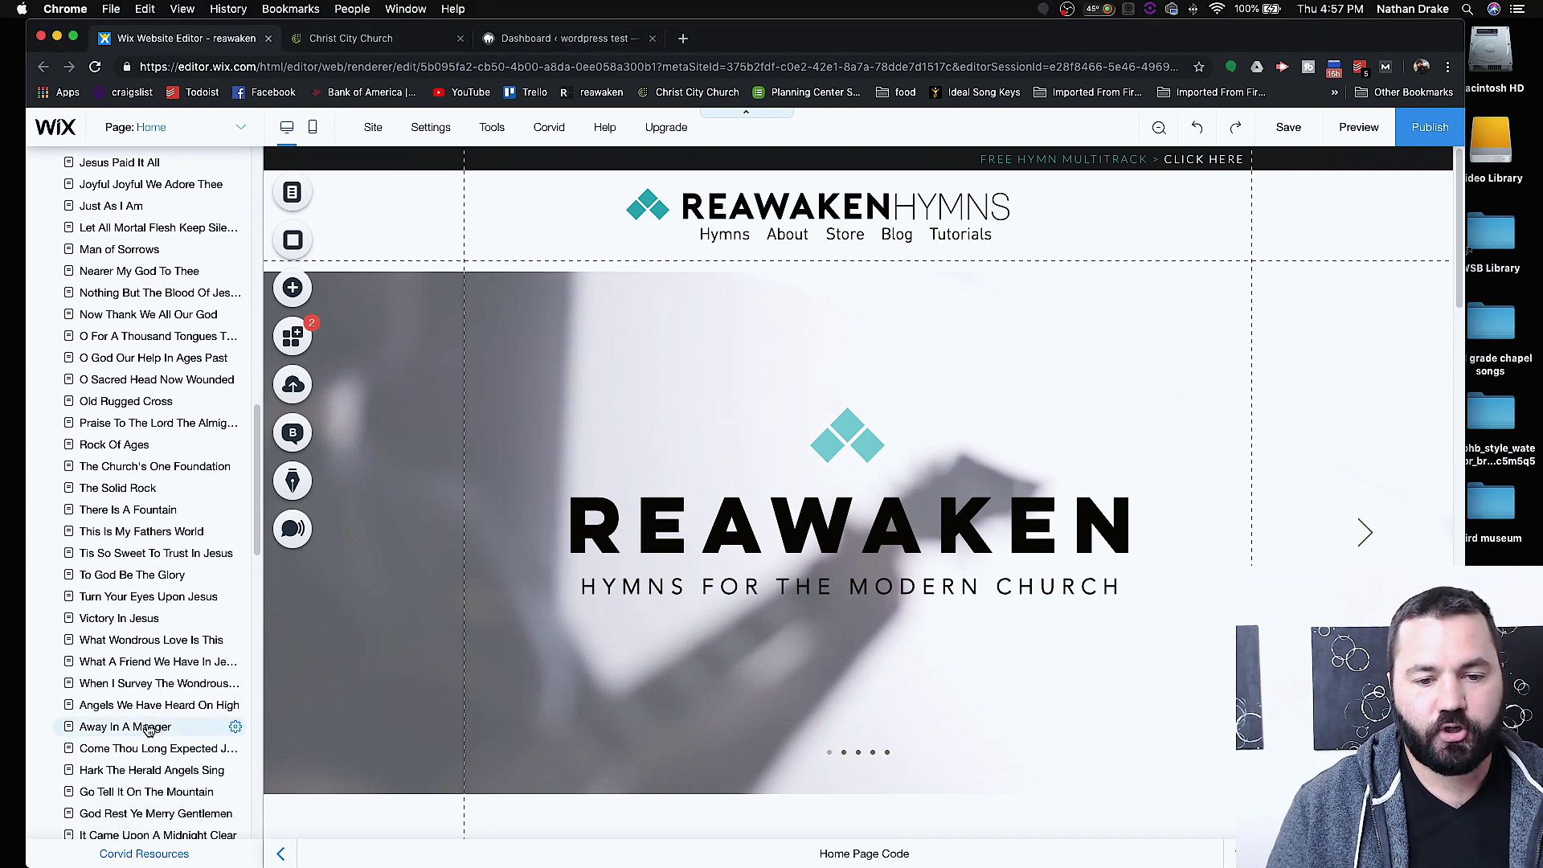
click(149, 728)
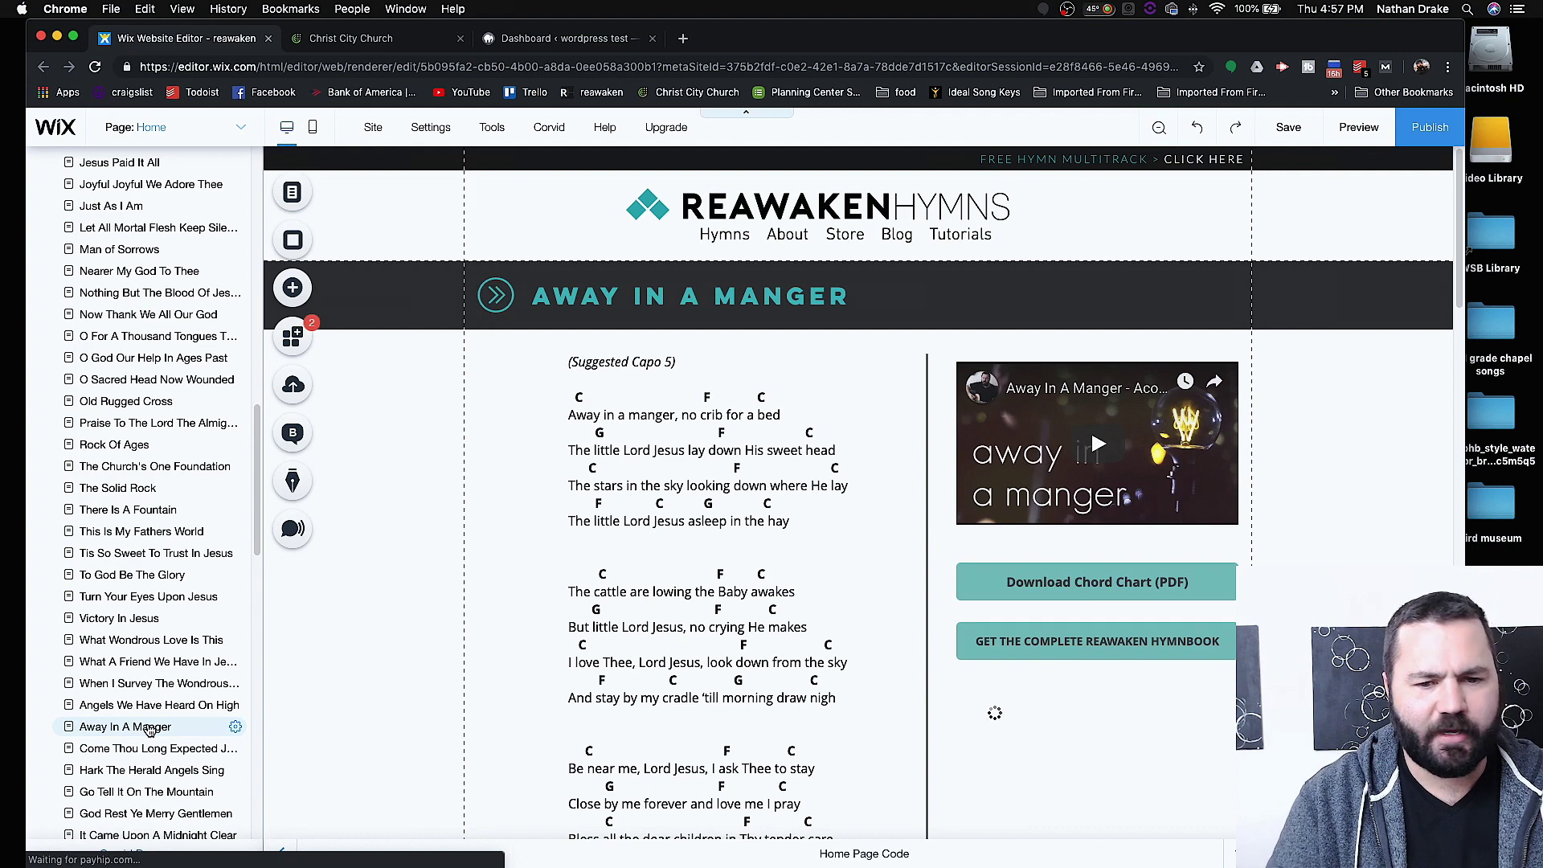
Step: Nudge the #text1 lyrics and chords text box slightly to the left
click(722, 465)
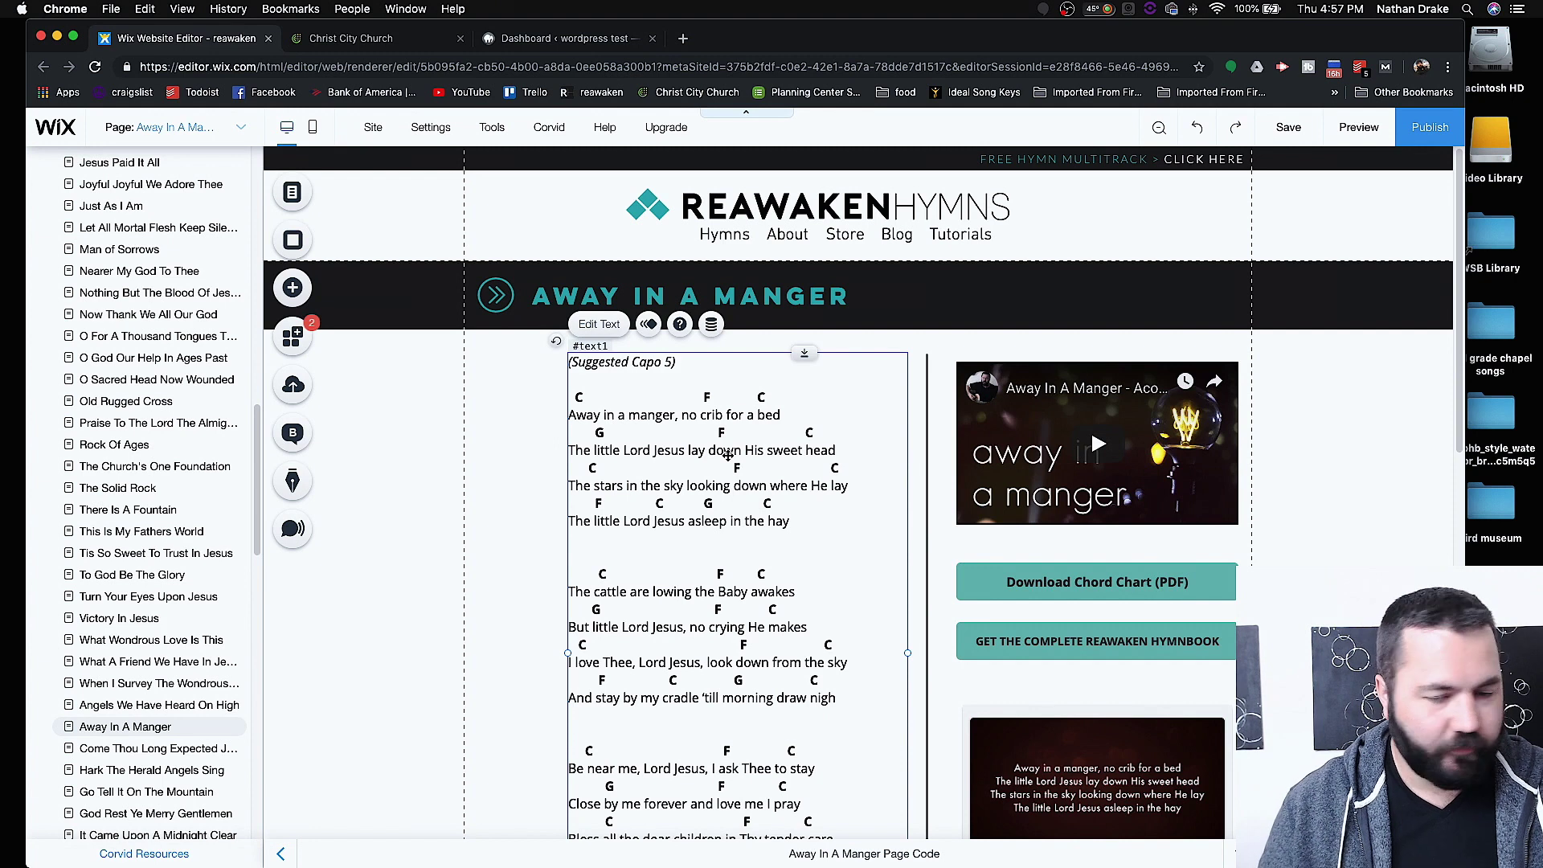
drag(727, 455, 715, 455)
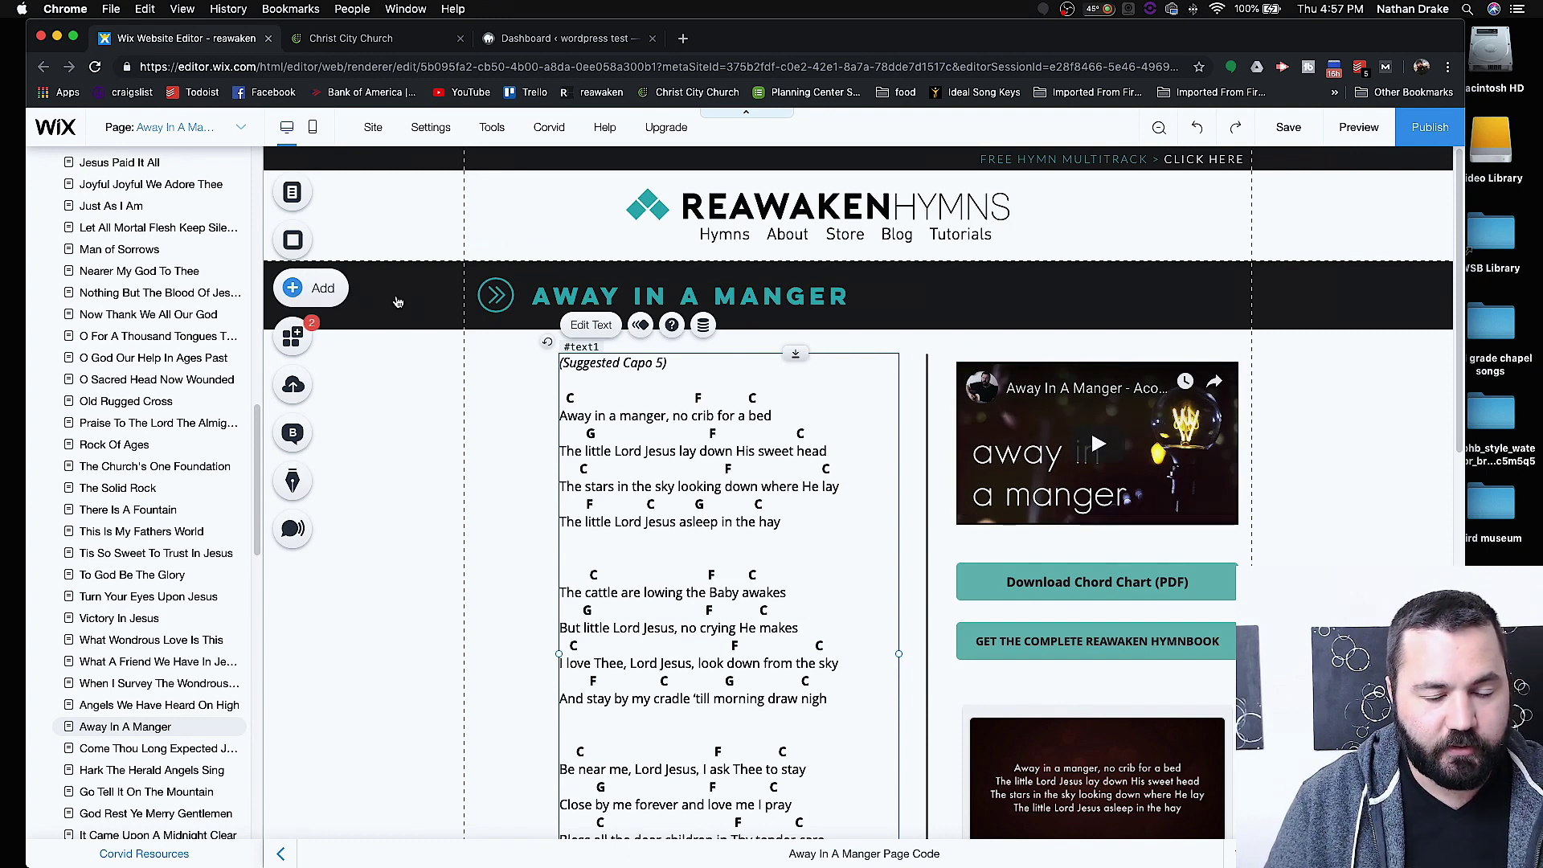
click(352, 288)
click(362, 296)
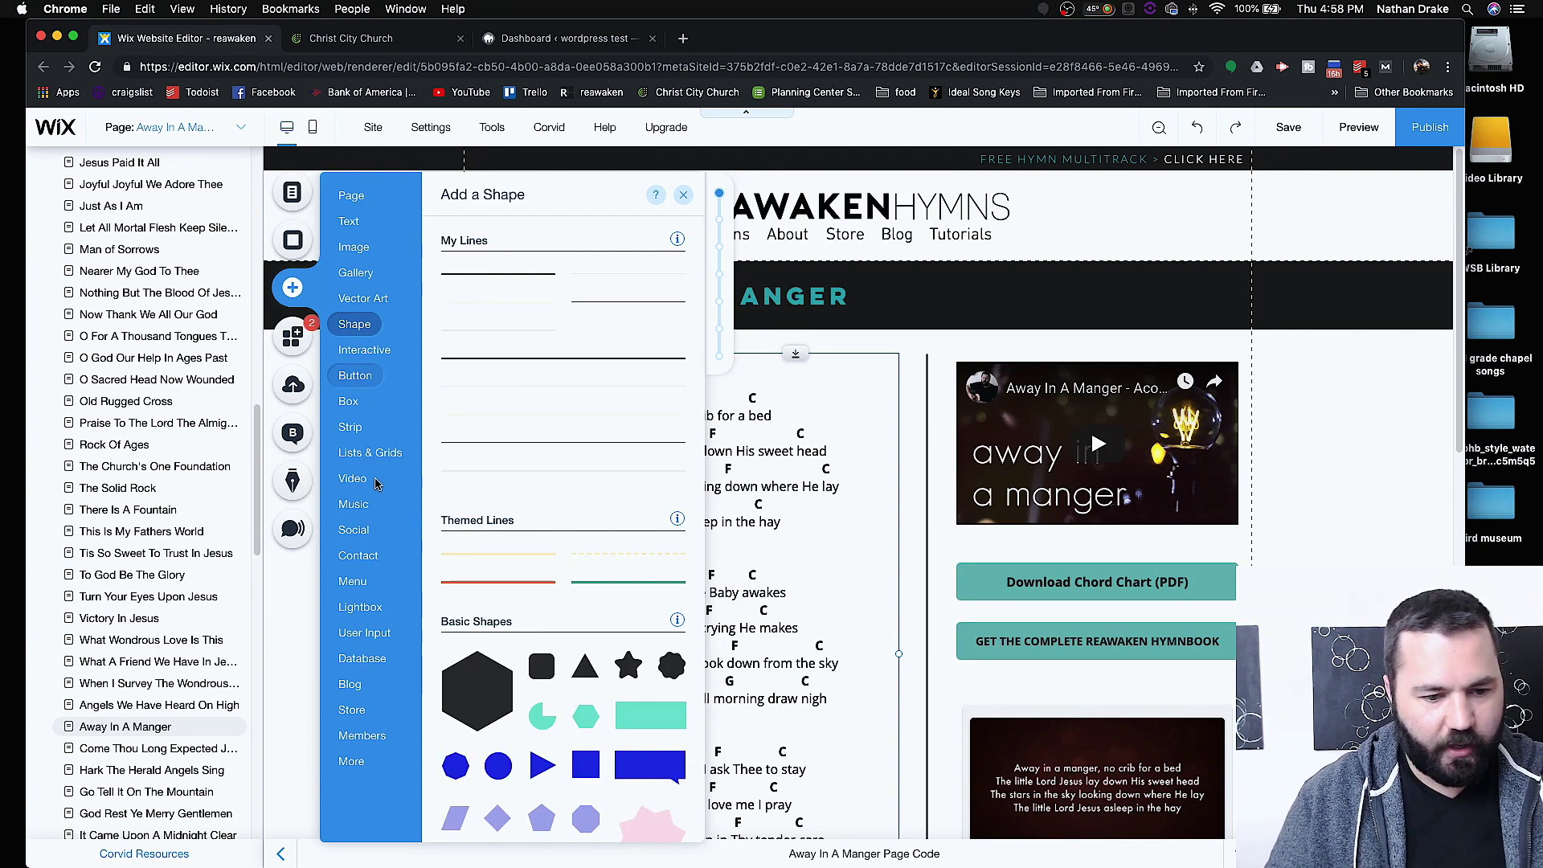
click(685, 198)
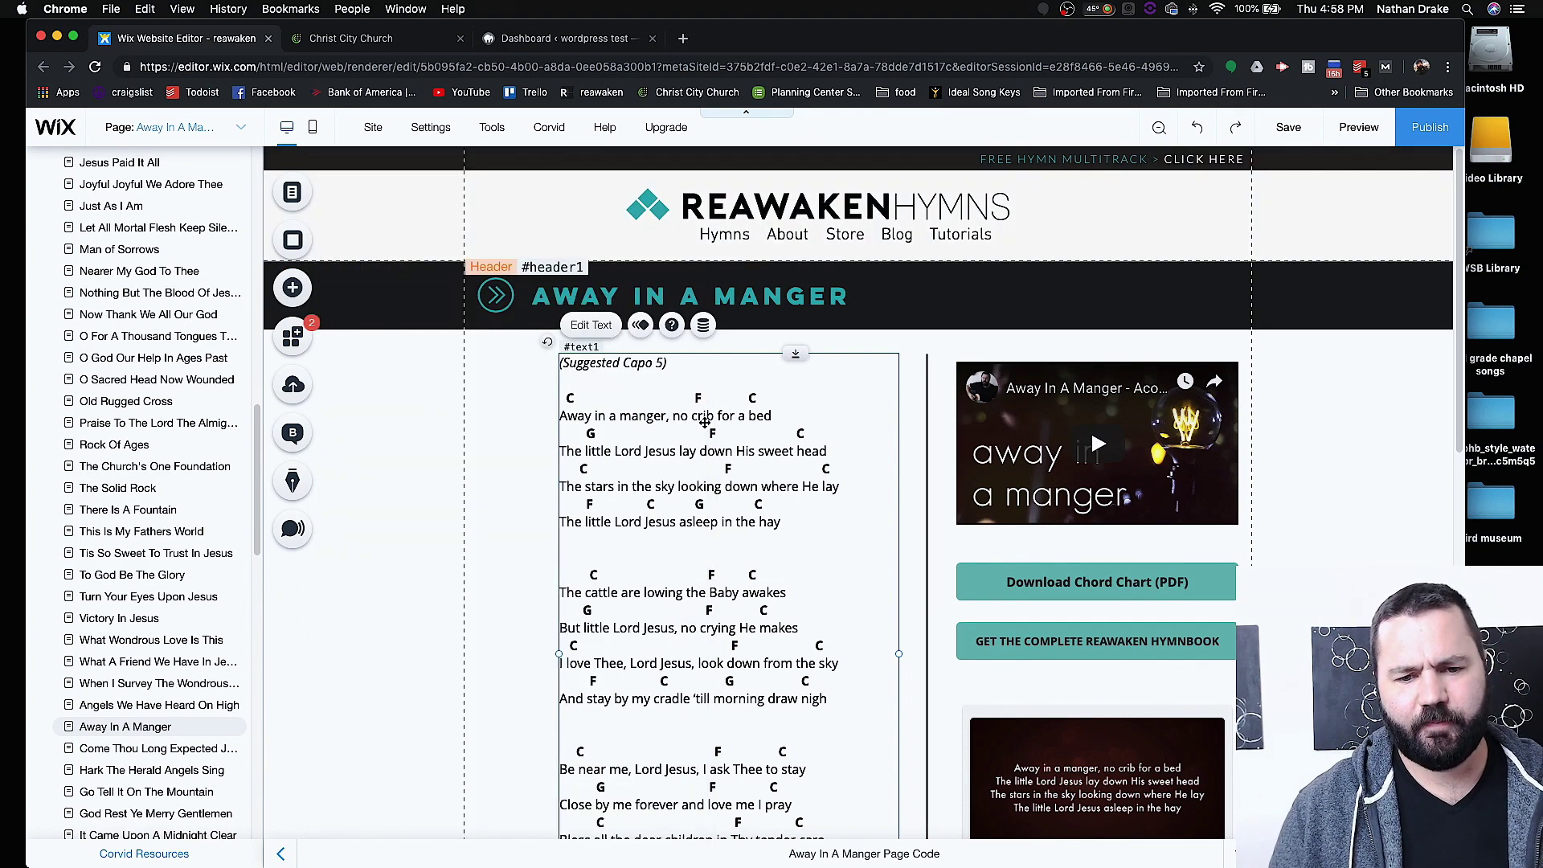
click(292, 287)
mouse_move(358, 534)
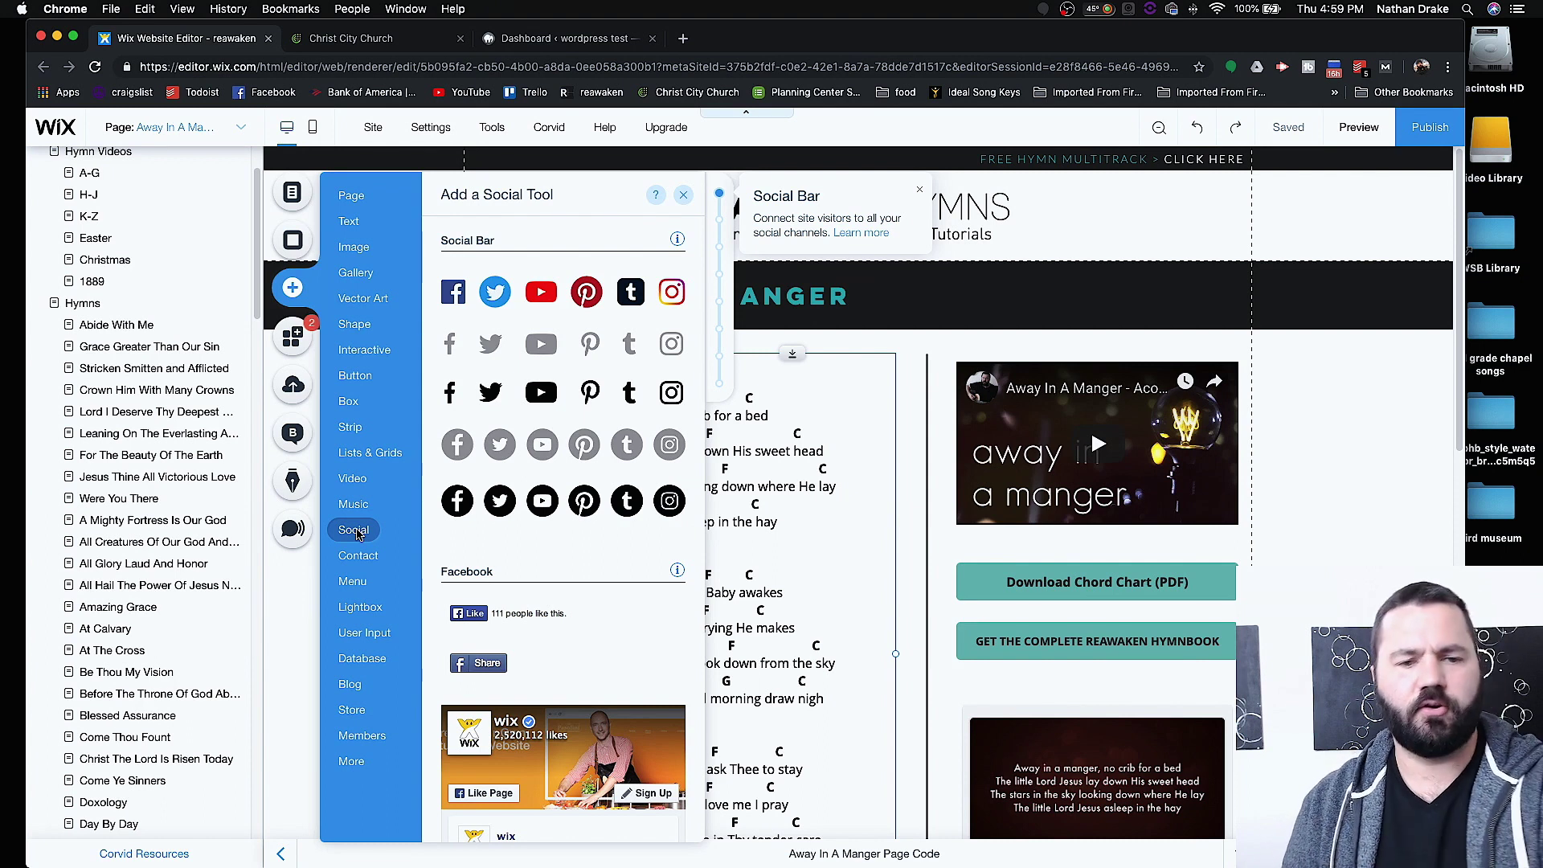
mouse_move(358, 562)
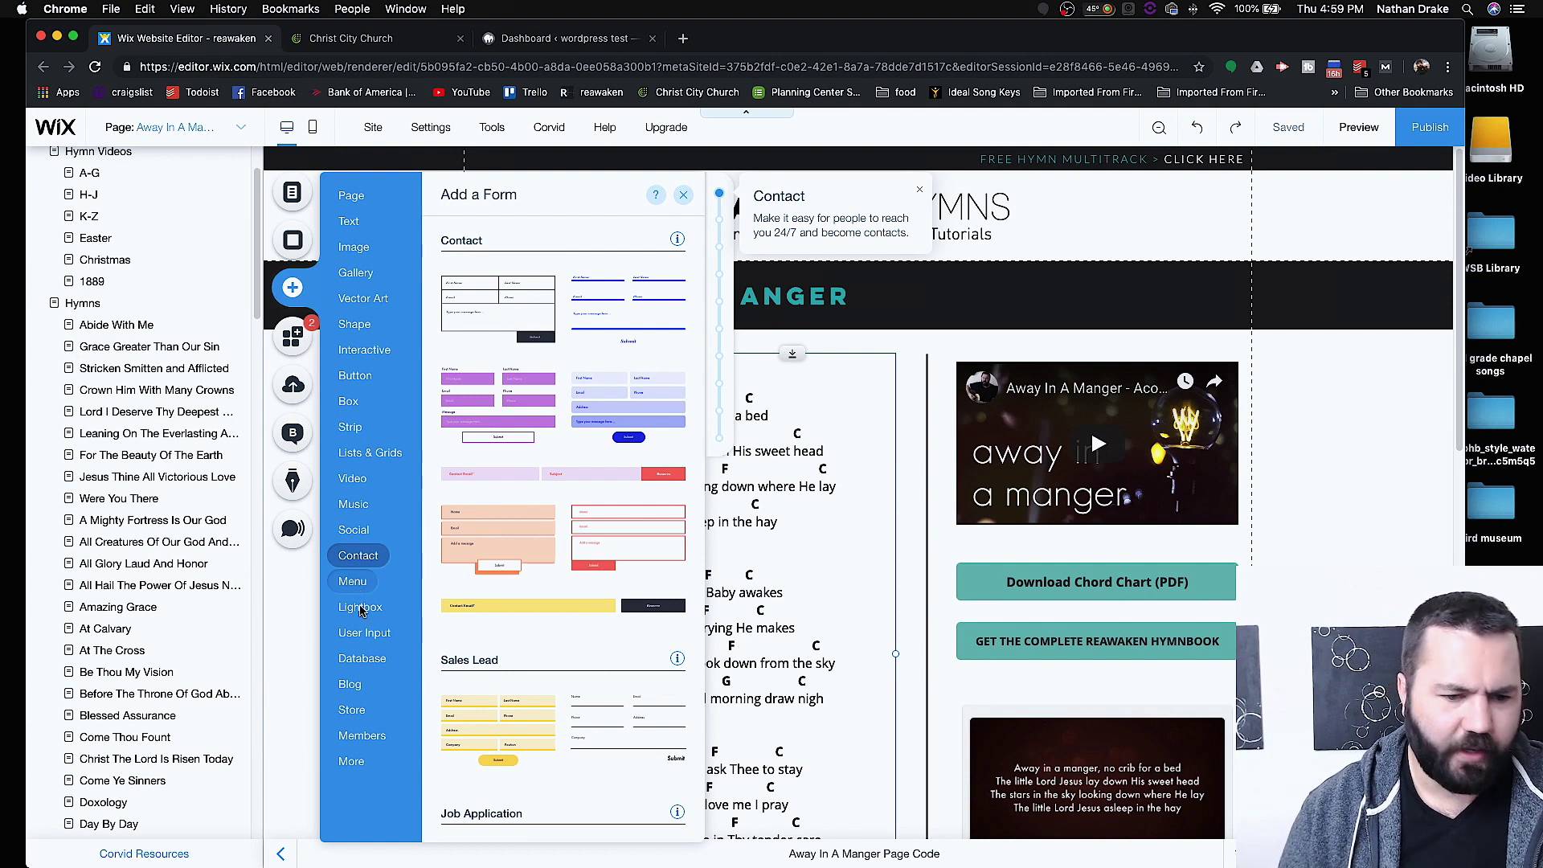
mouse_move(361, 609)
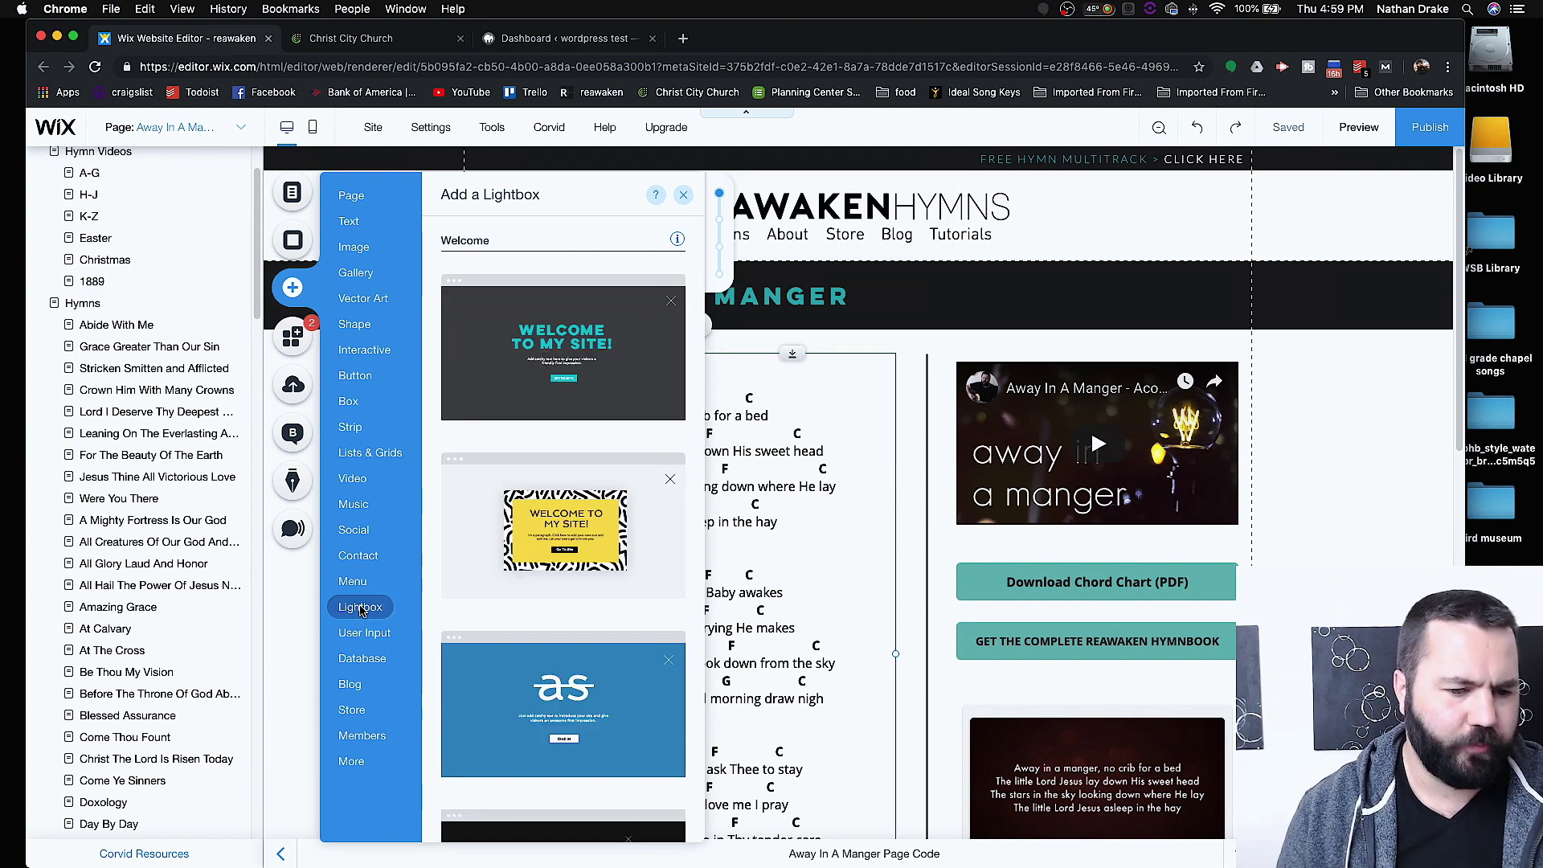
mouse_move(370, 665)
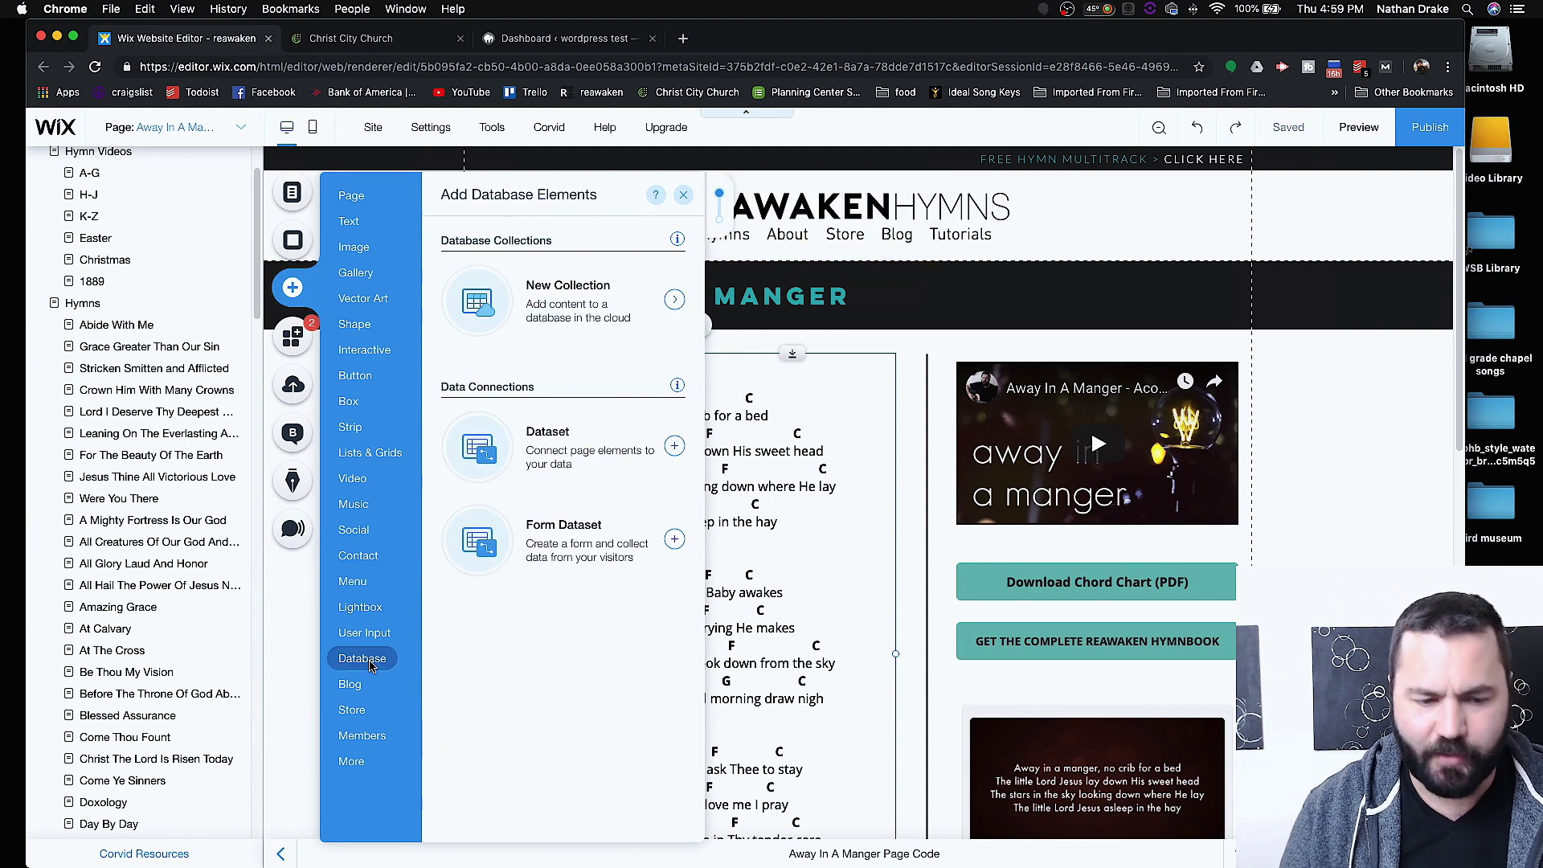
mouse_move(368, 743)
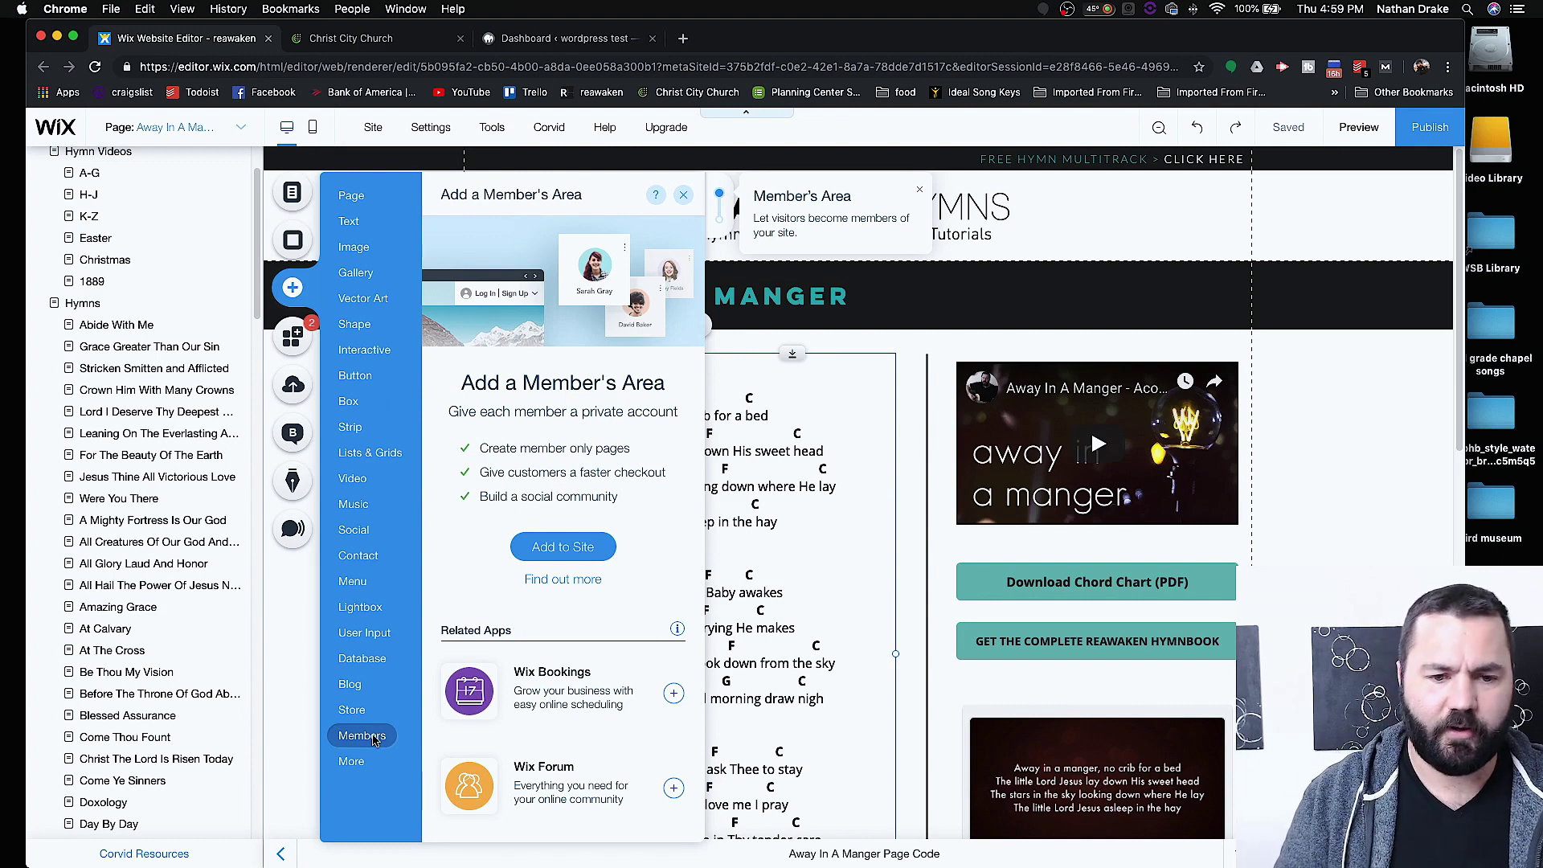
click(351, 683)
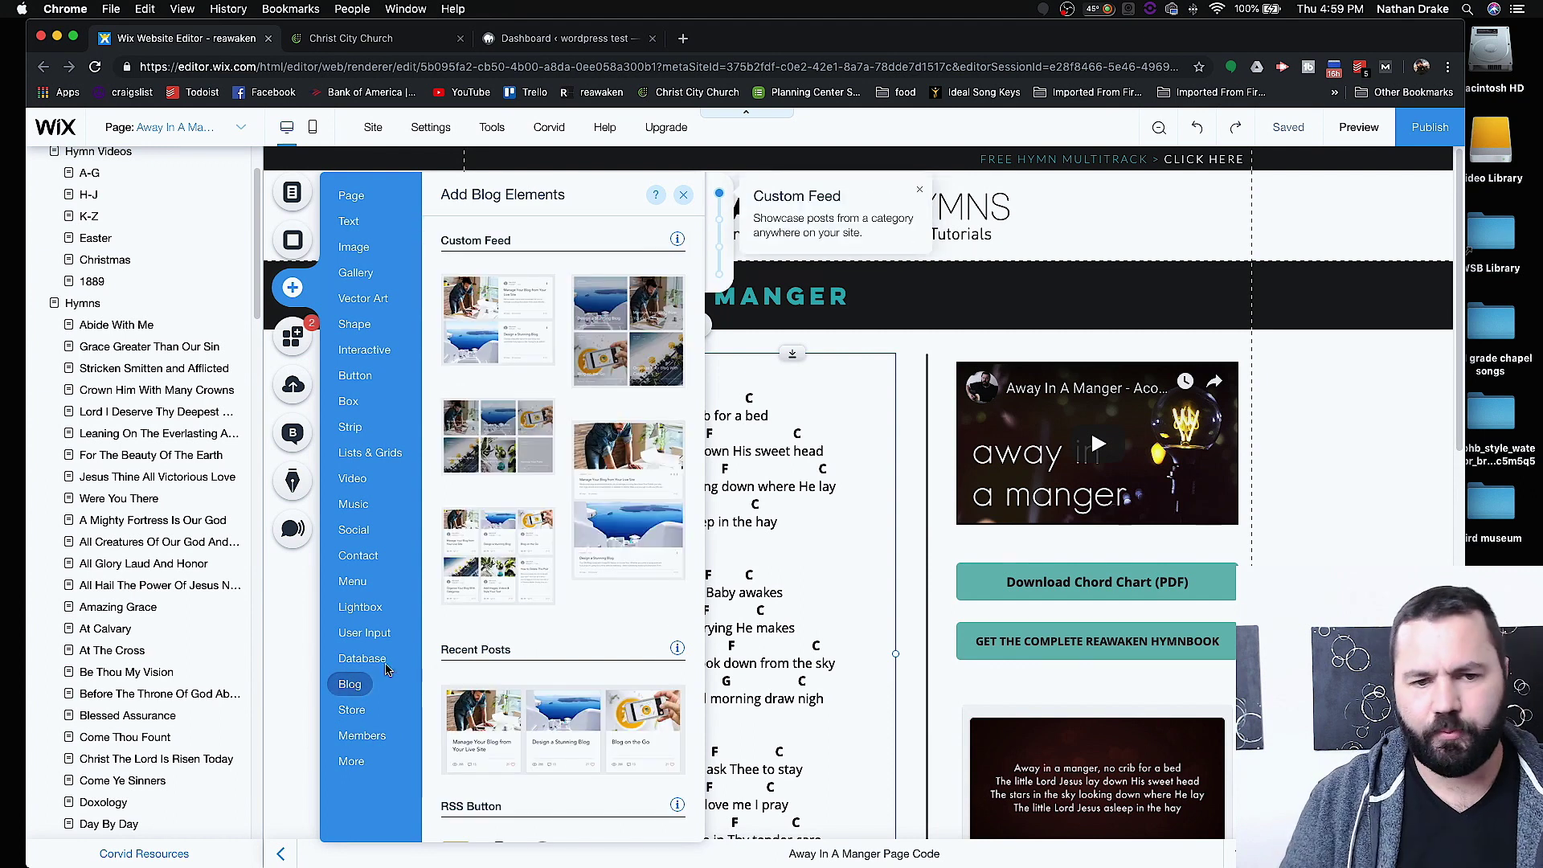
click(683, 195)
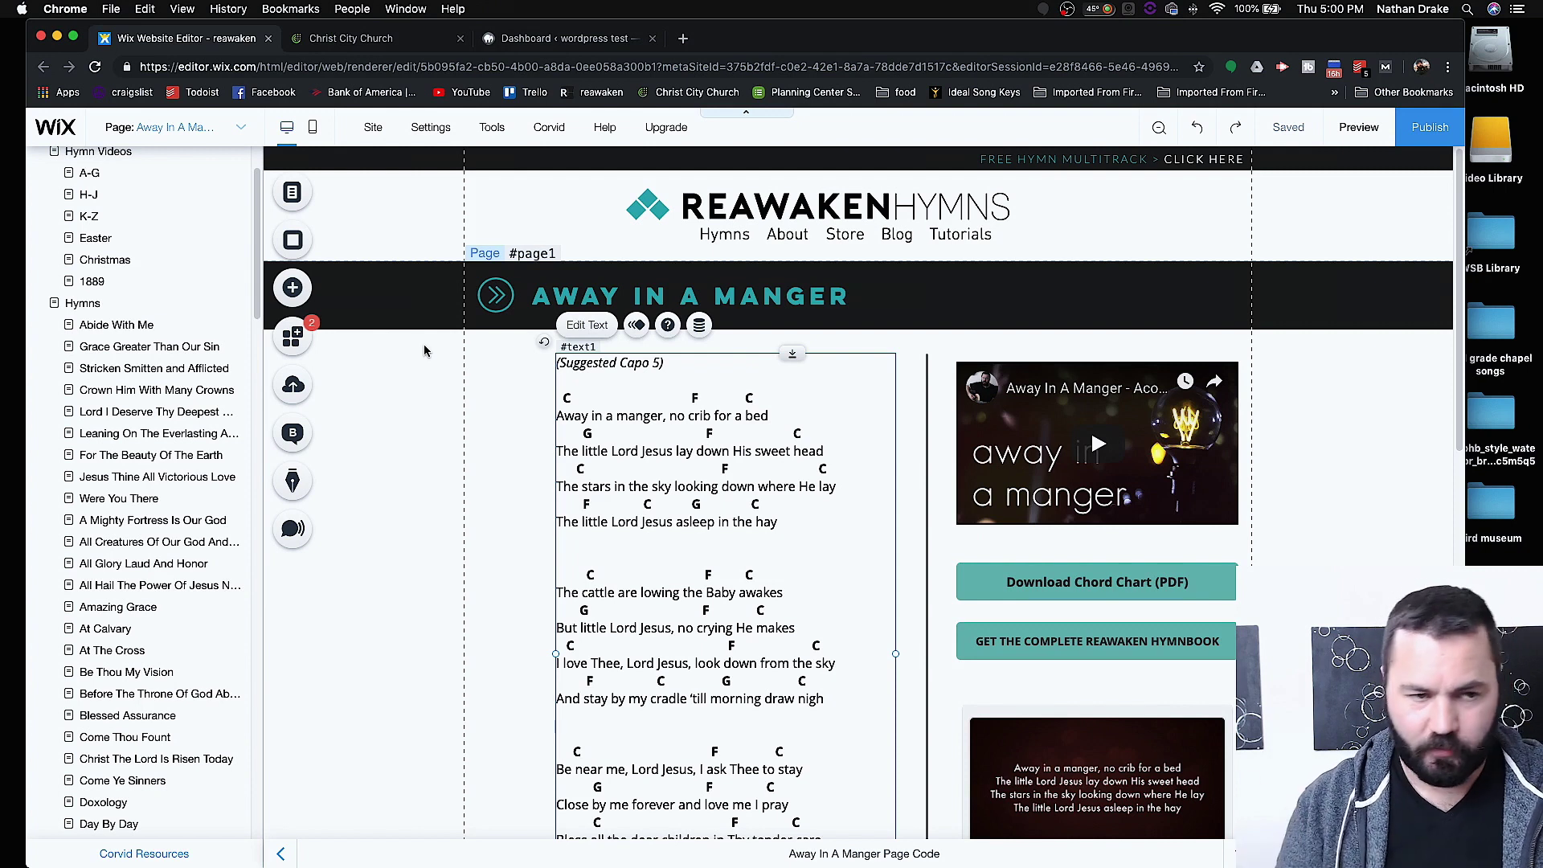
Step: Close the Wix tab and begin editing the Page Content with the 'We Are Moving' banner
click(269, 39)
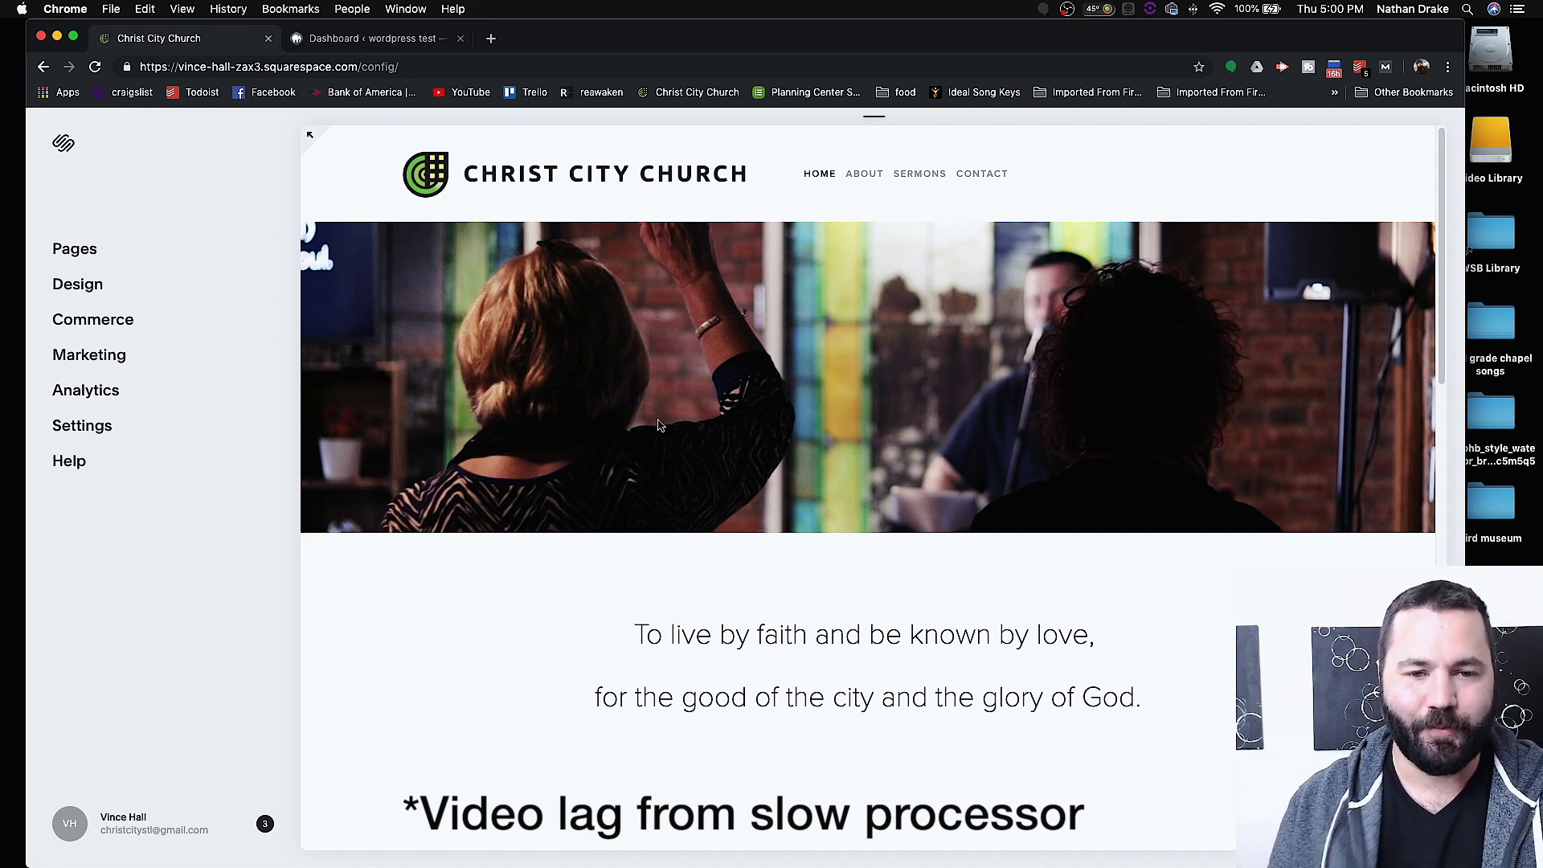
scroll(749, 532, down, 5)
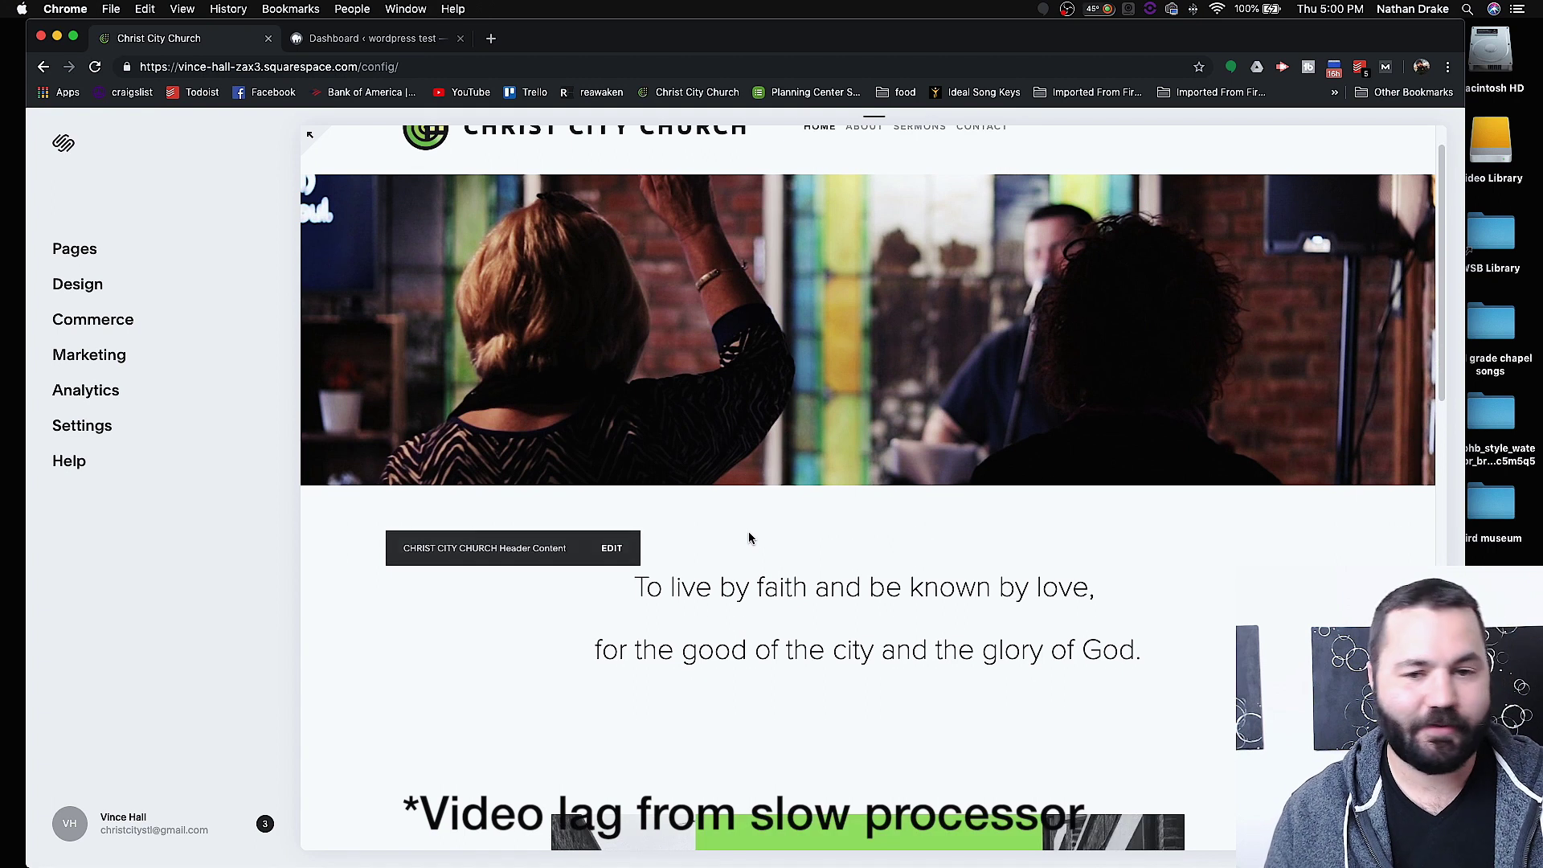
scroll(749, 532, up, 5)
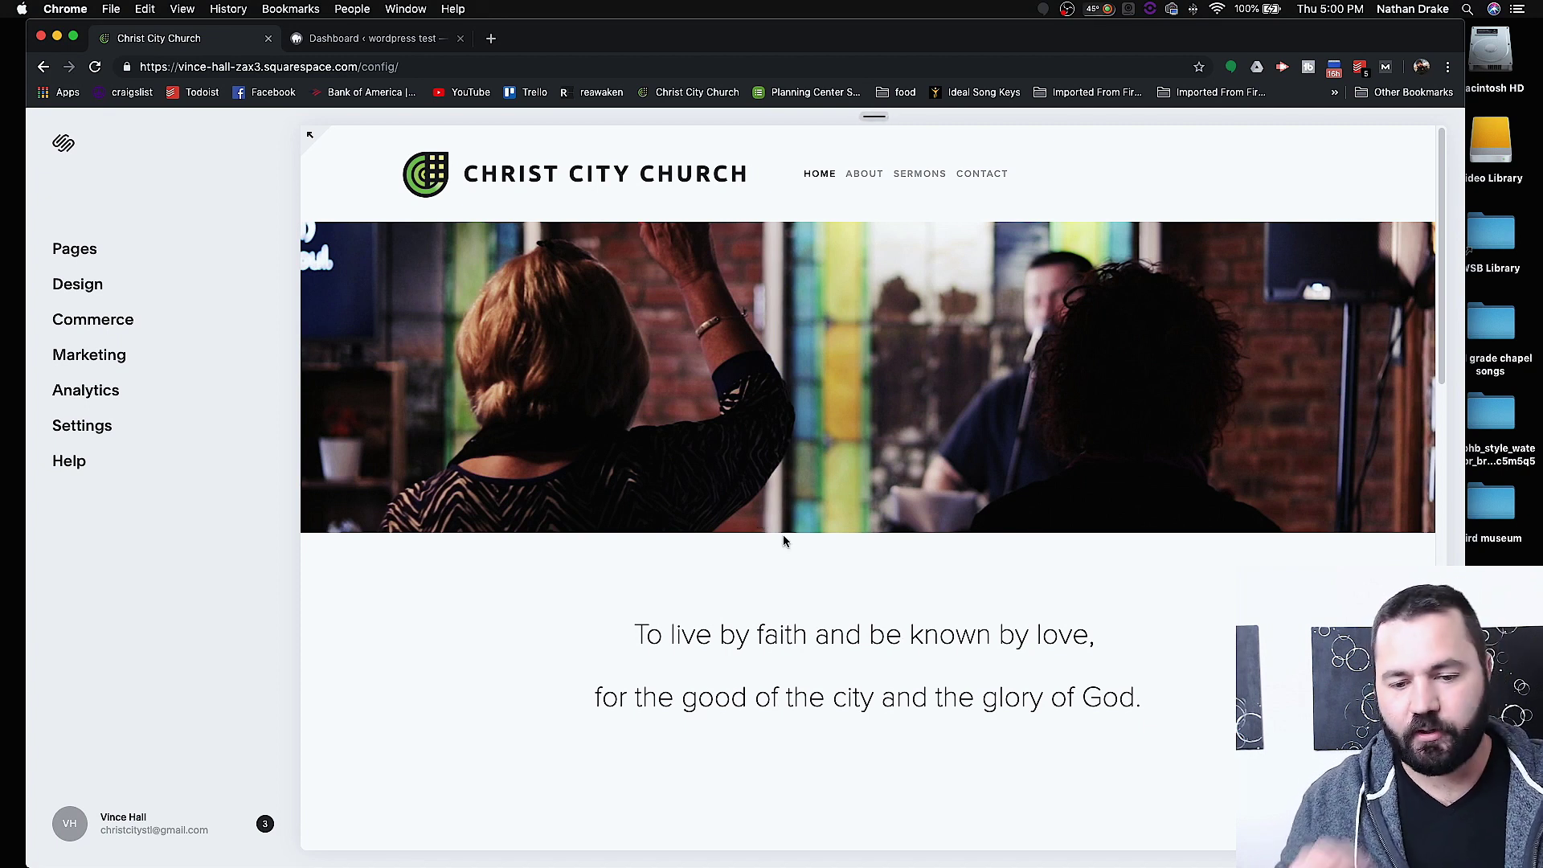
scroll(783, 535, down, 5)
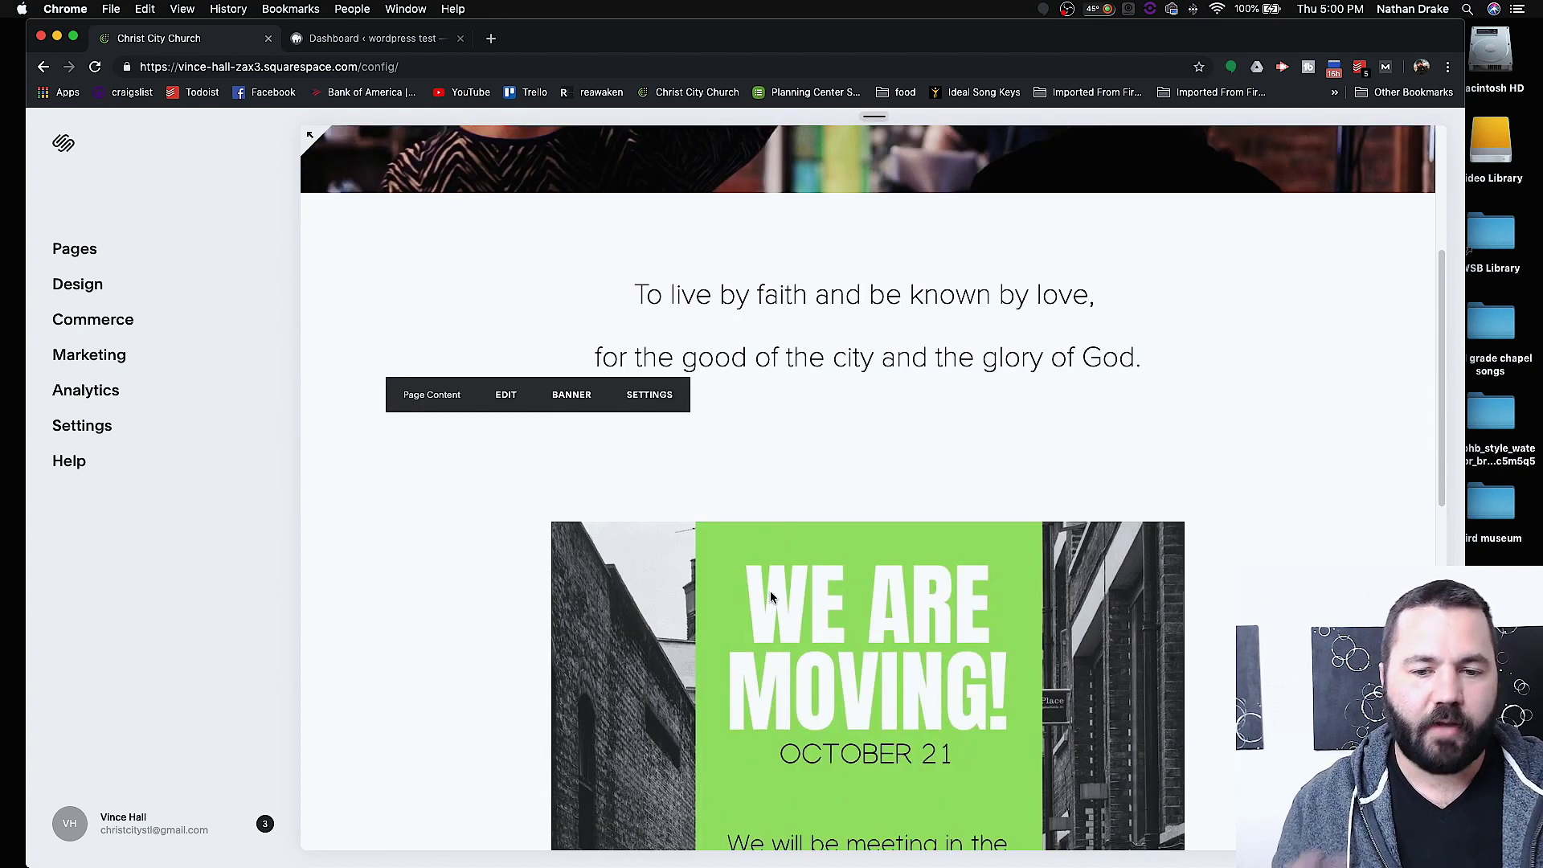
scroll(650, 555, down, 2)
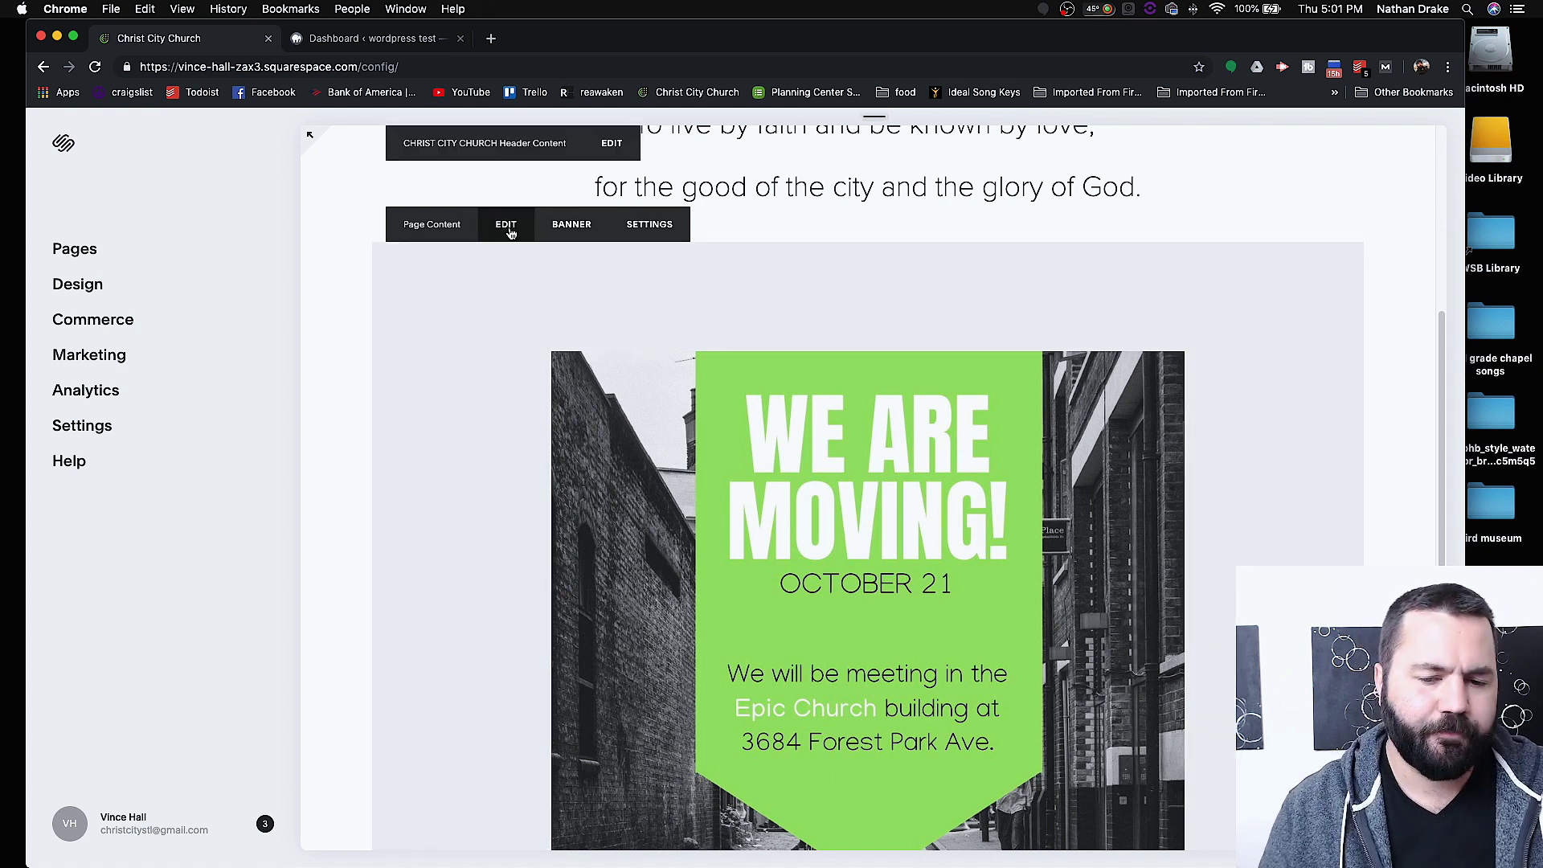
click(507, 225)
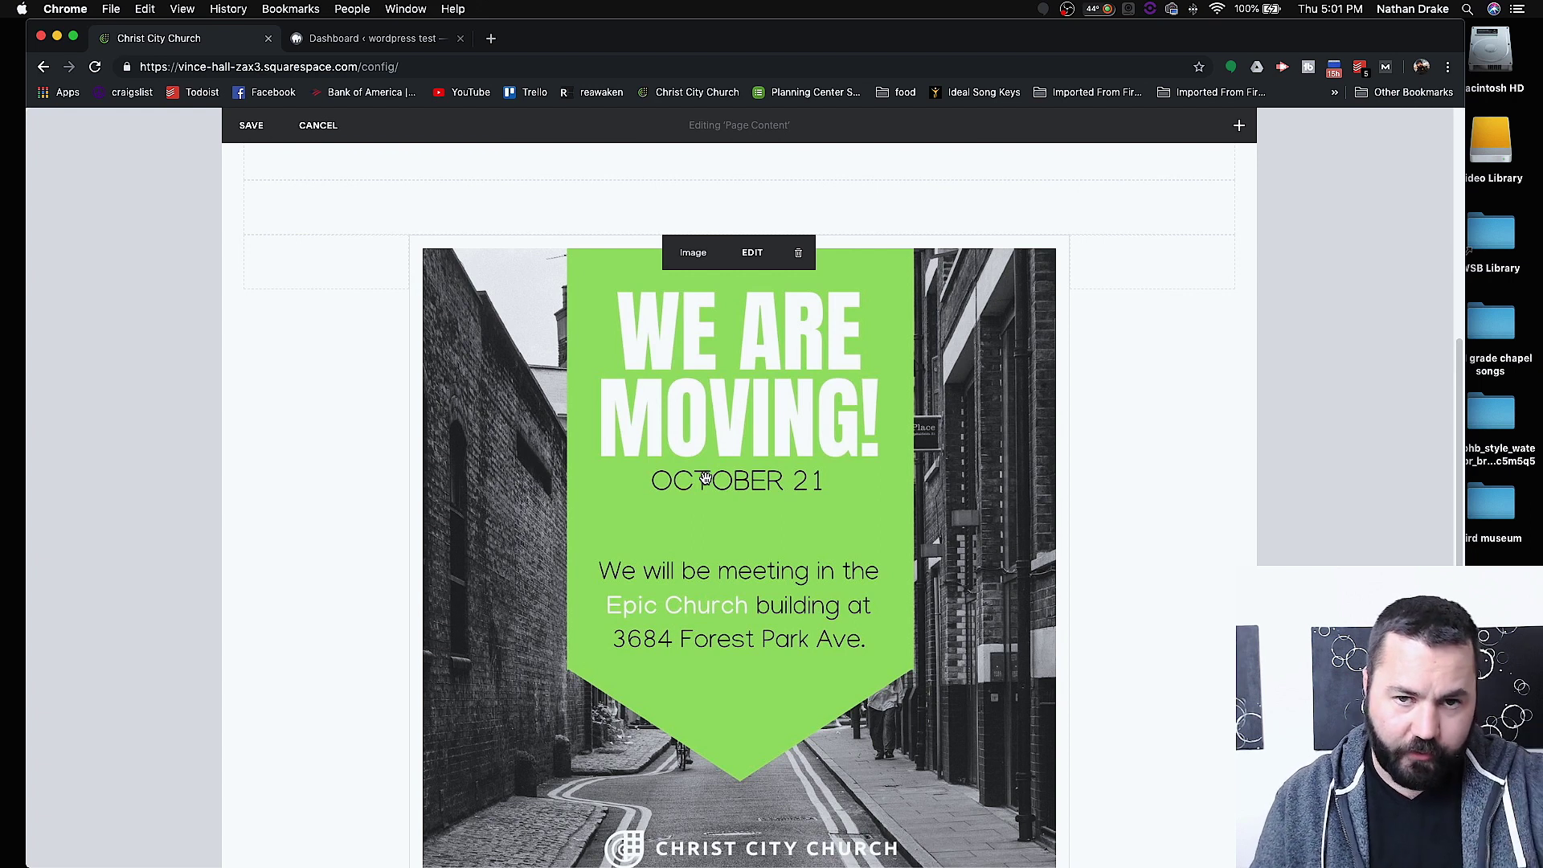
Step: Drag the Watch image and LEARN text blocks around to demonstrate the layout
scroll(705, 482, down, 7)
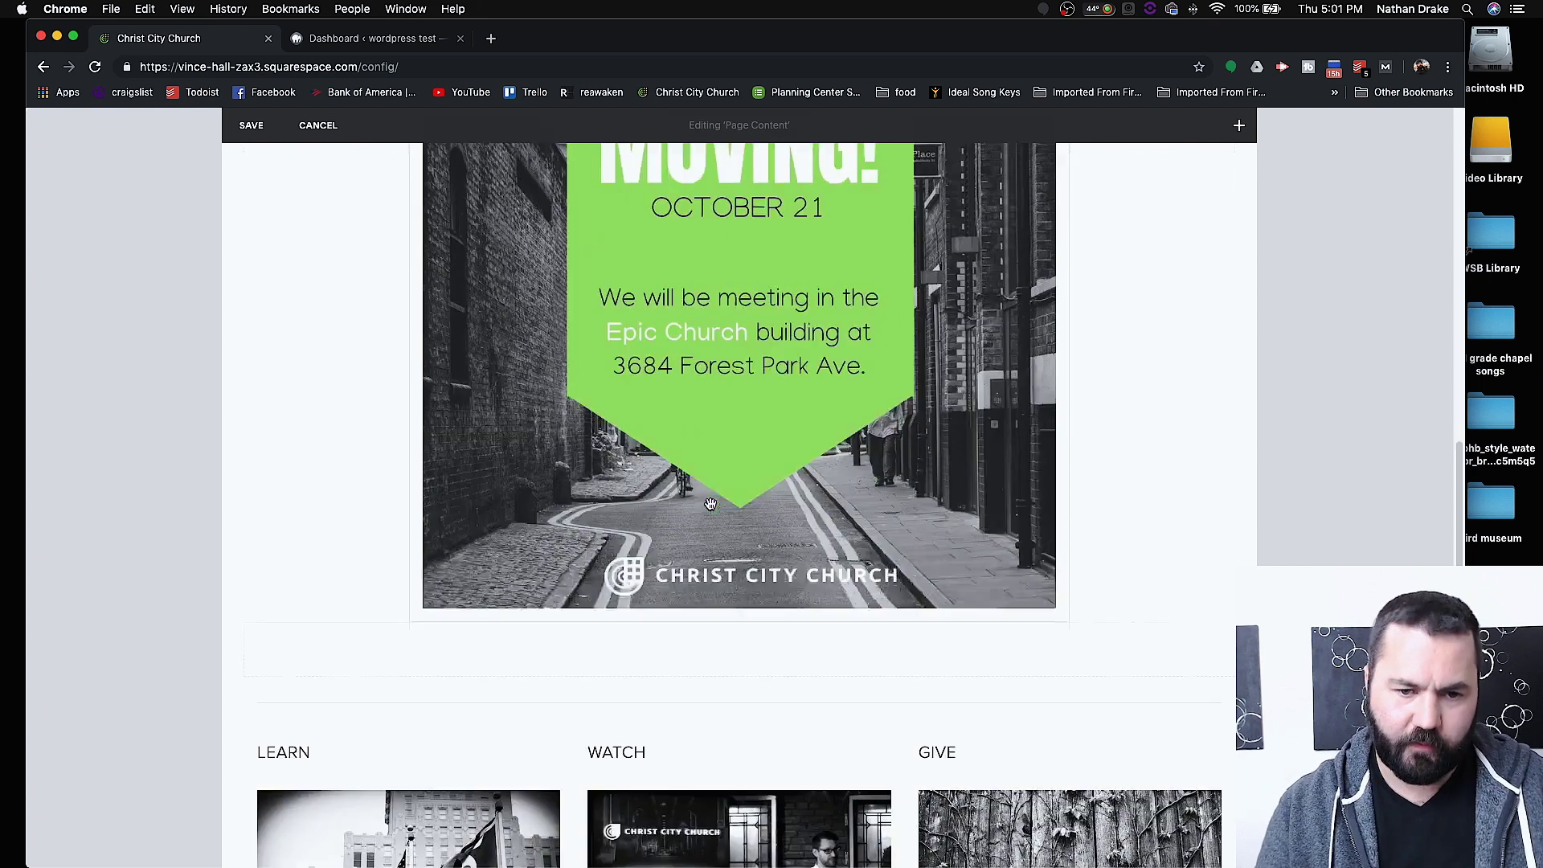
drag(703, 492, 629, 505)
drag(617, 485, 700, 548)
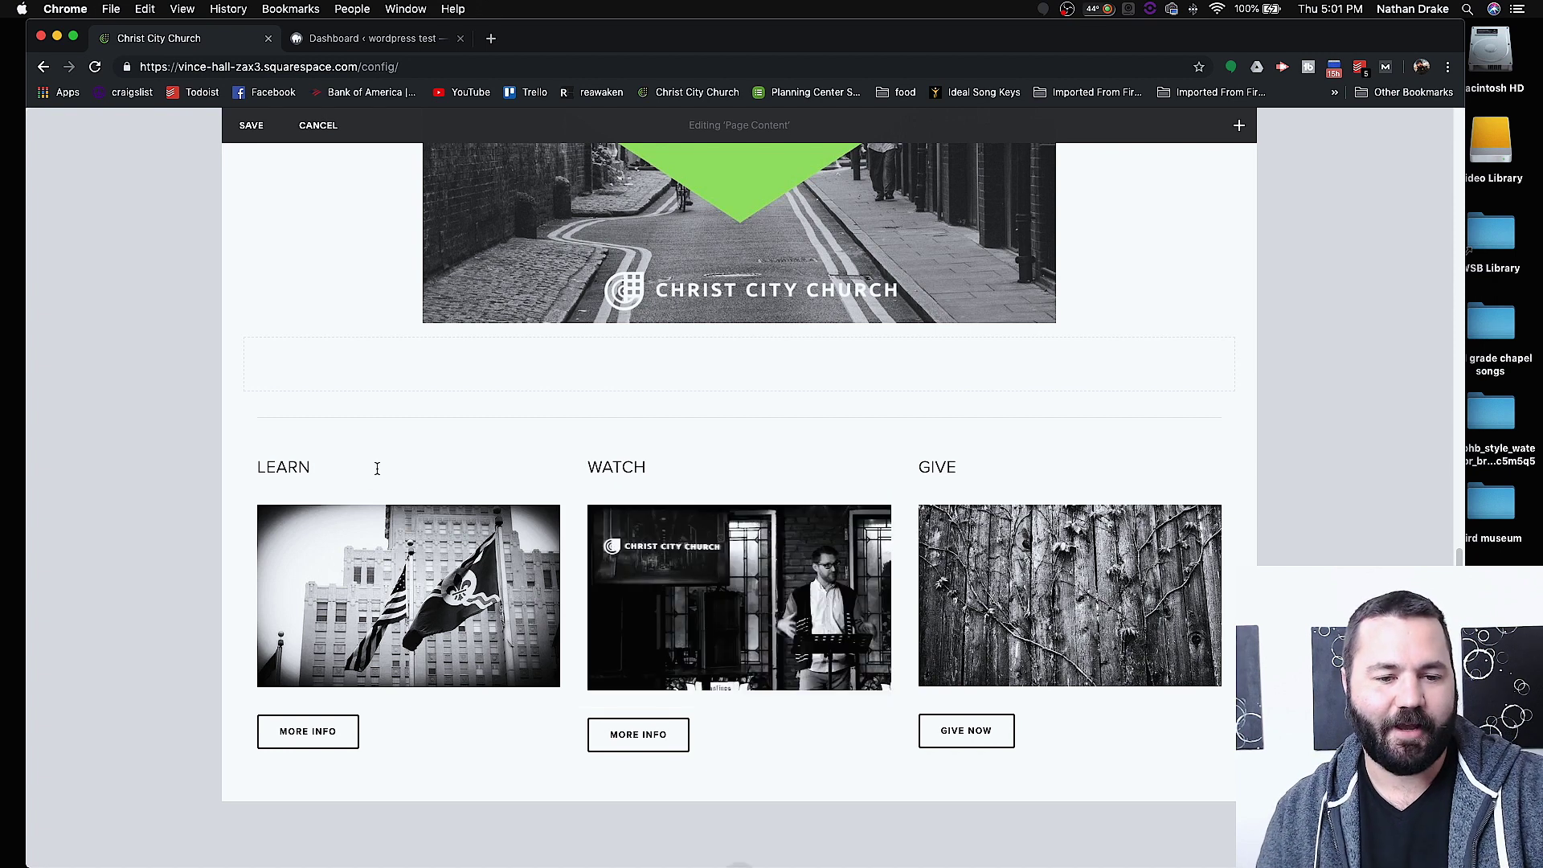
mouse_move(301, 470)
drag(278, 452, 320, 457)
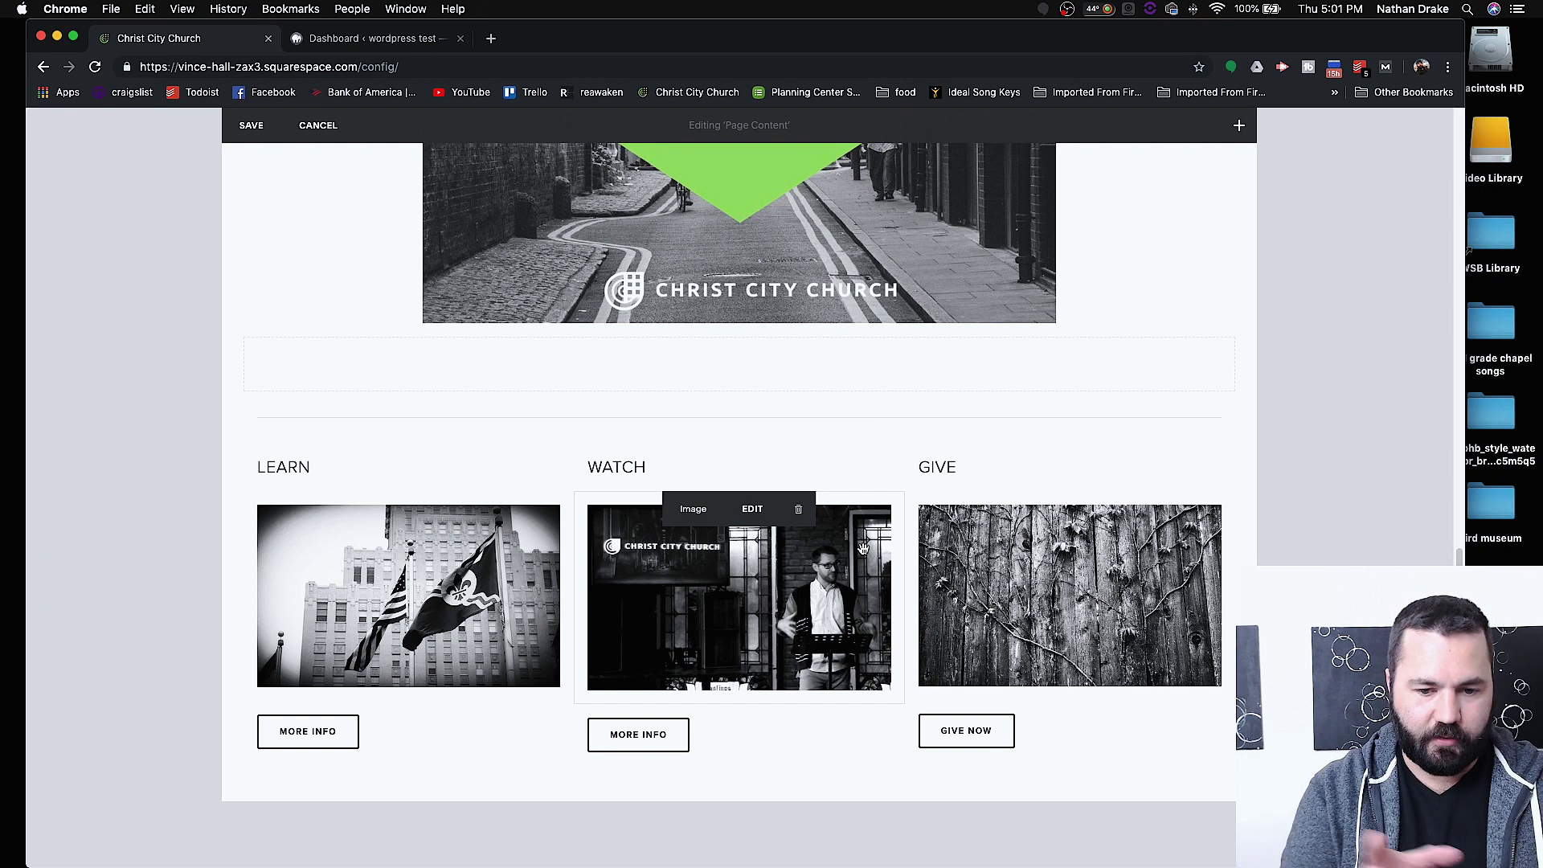
Step: Save the home page content edits and close the editor
scroll(853, 593, up, 2)
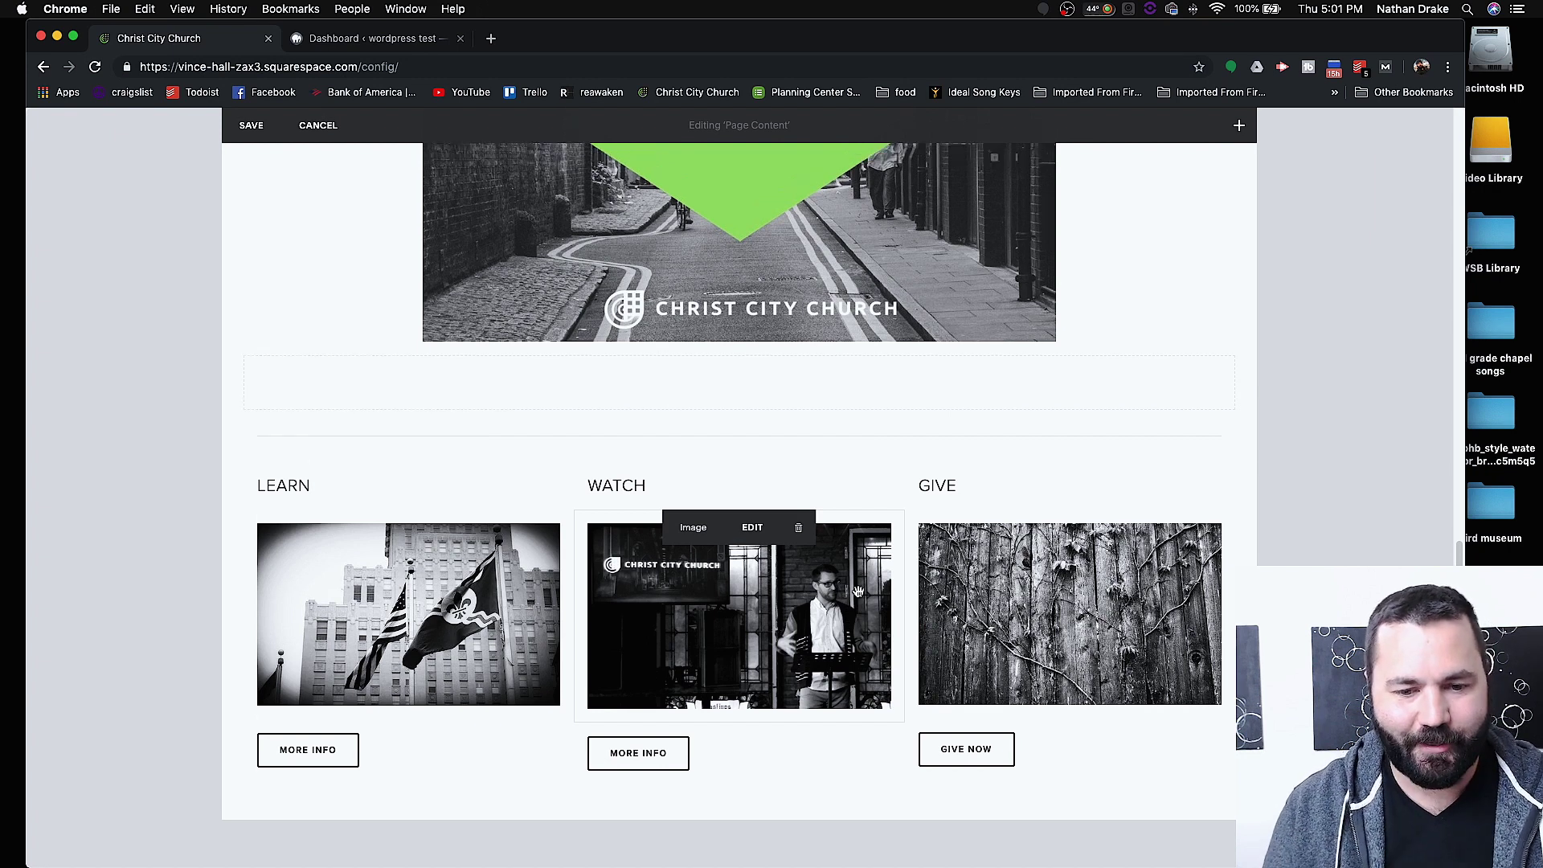
scroll(856, 591, up, 1)
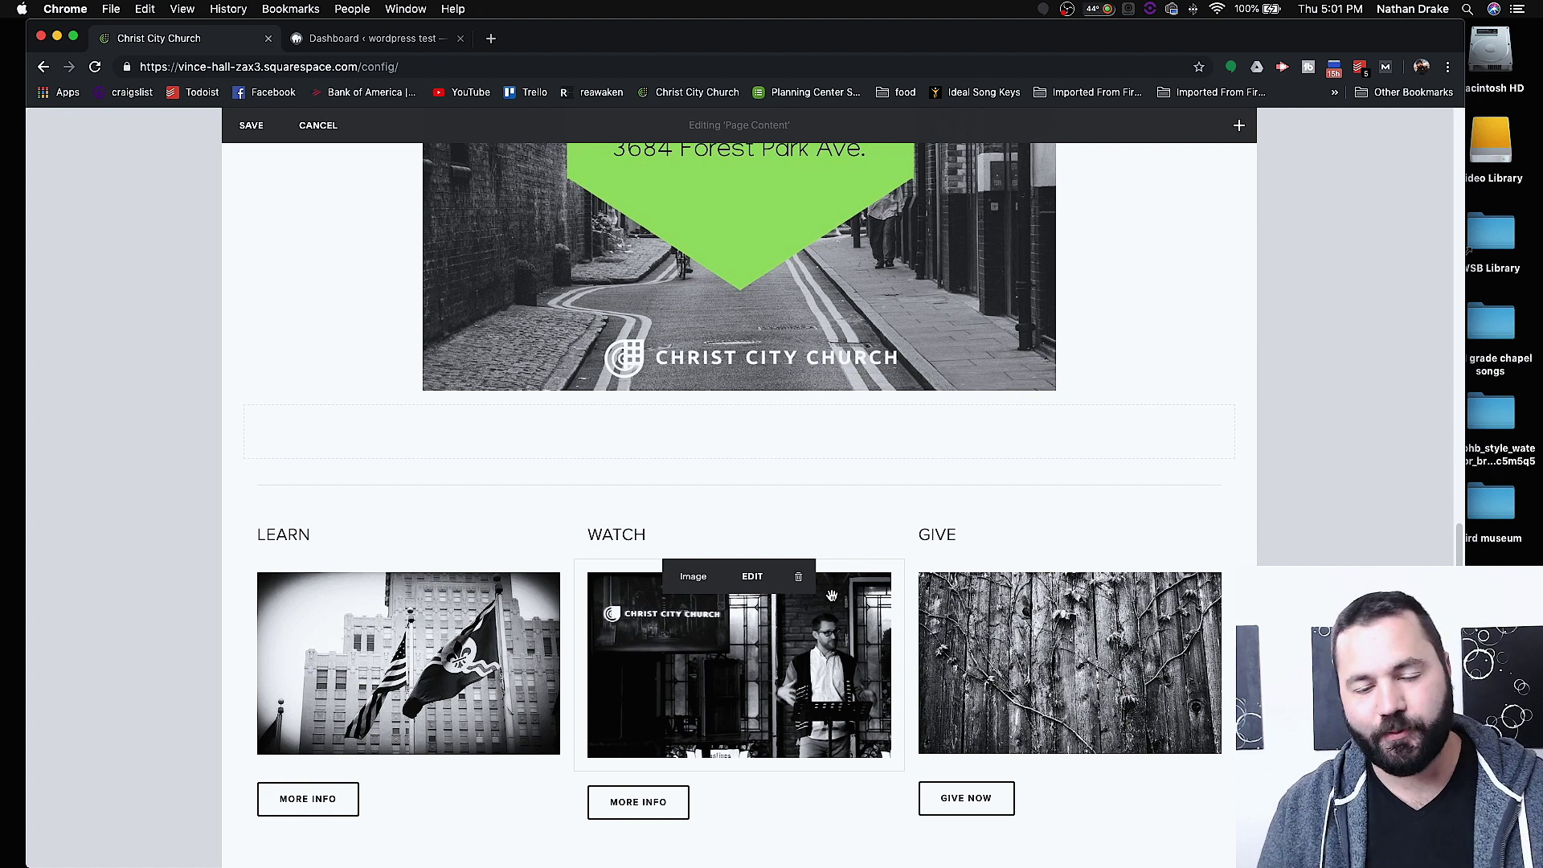
scroll(844, 551, up, 10)
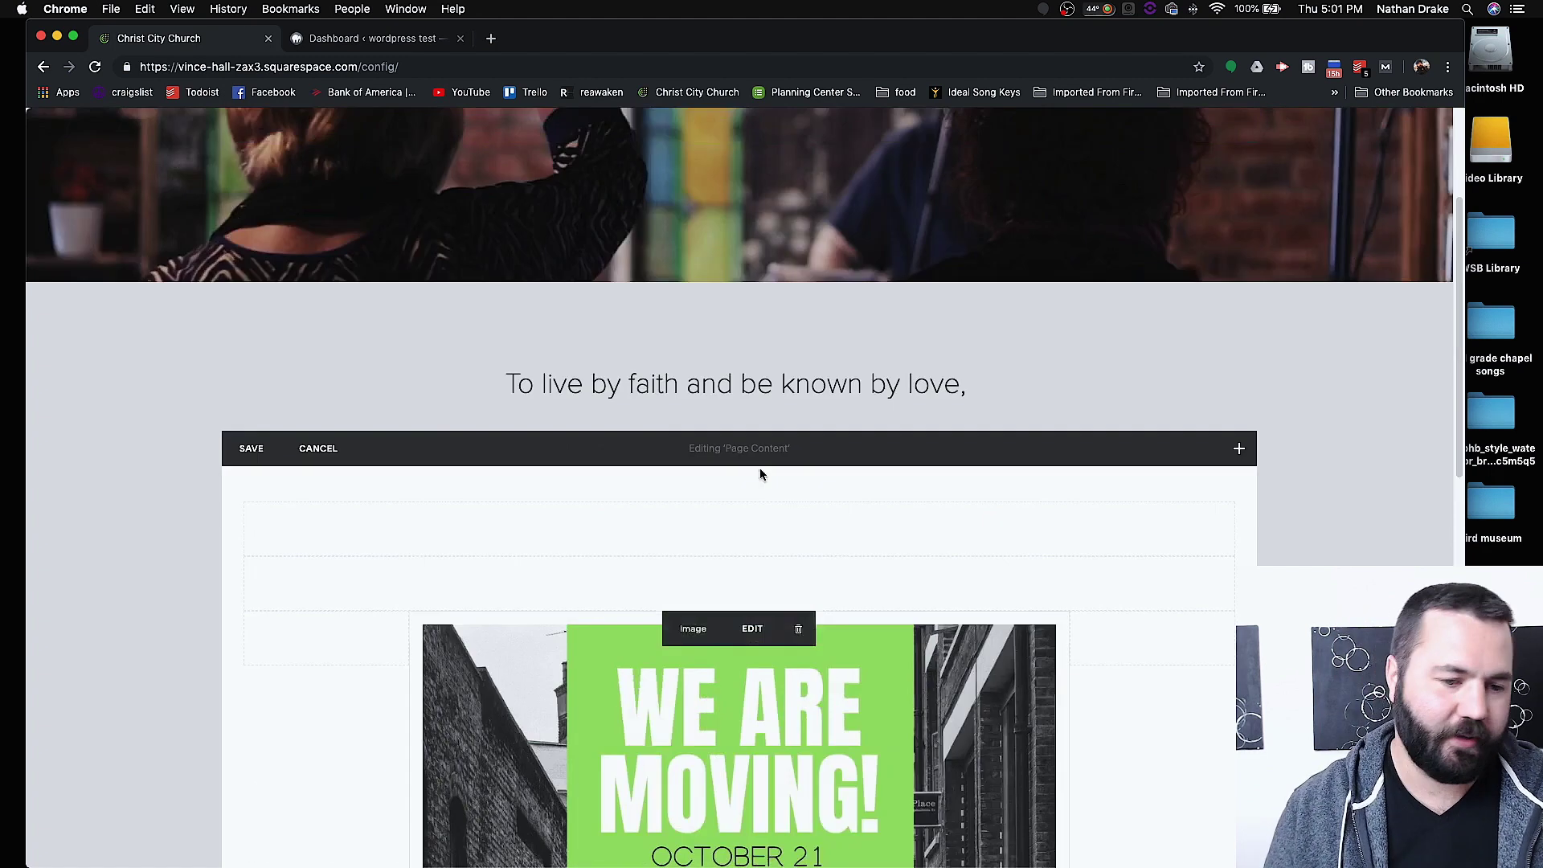
click(256, 456)
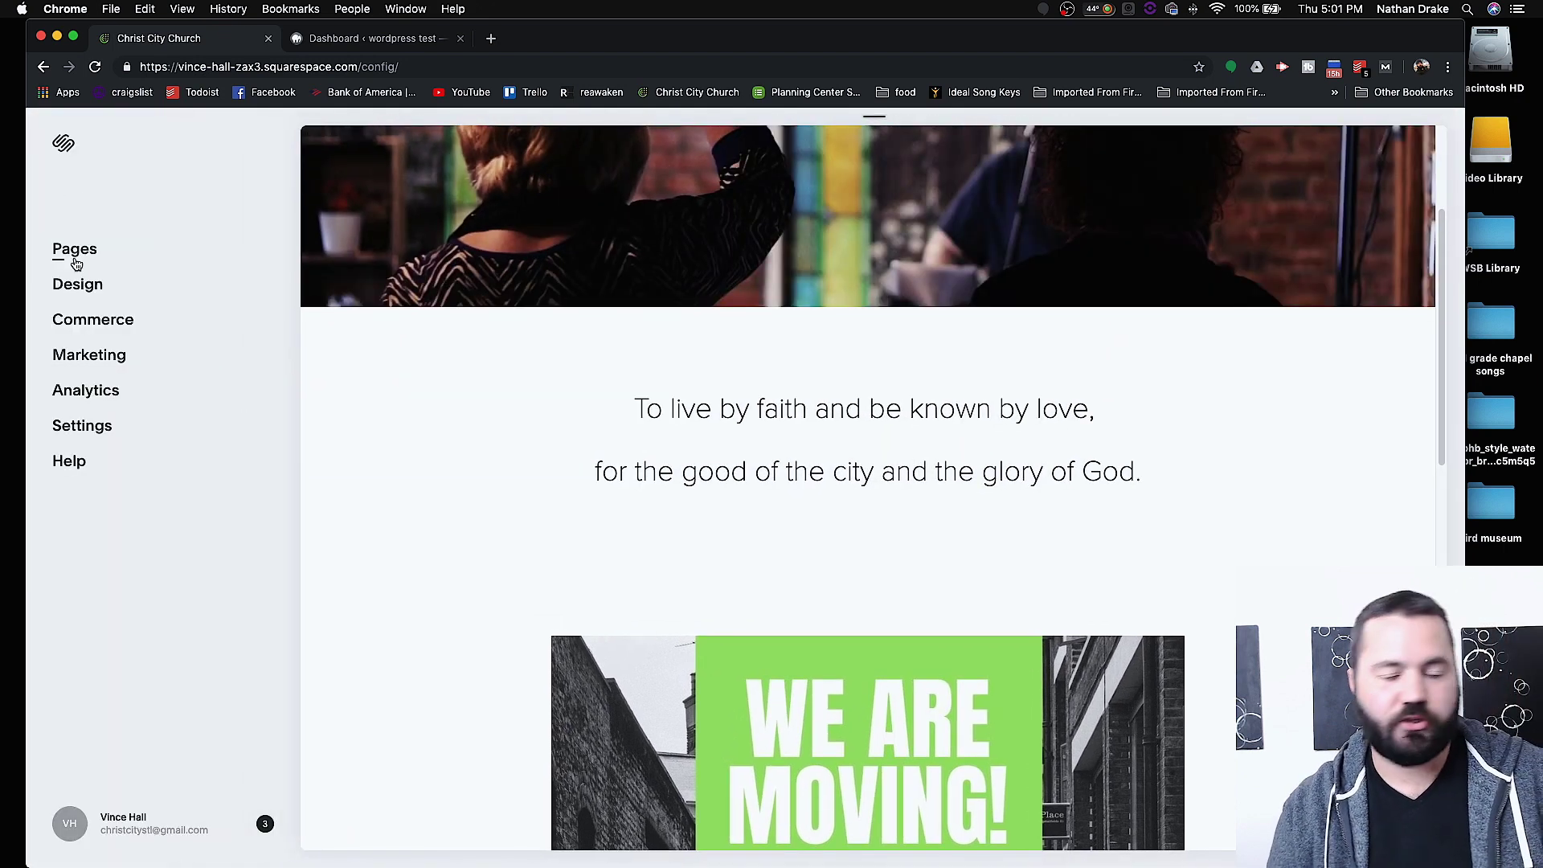
Step: Go from Design back to the Home menu and open the Pages panel
click(87, 286)
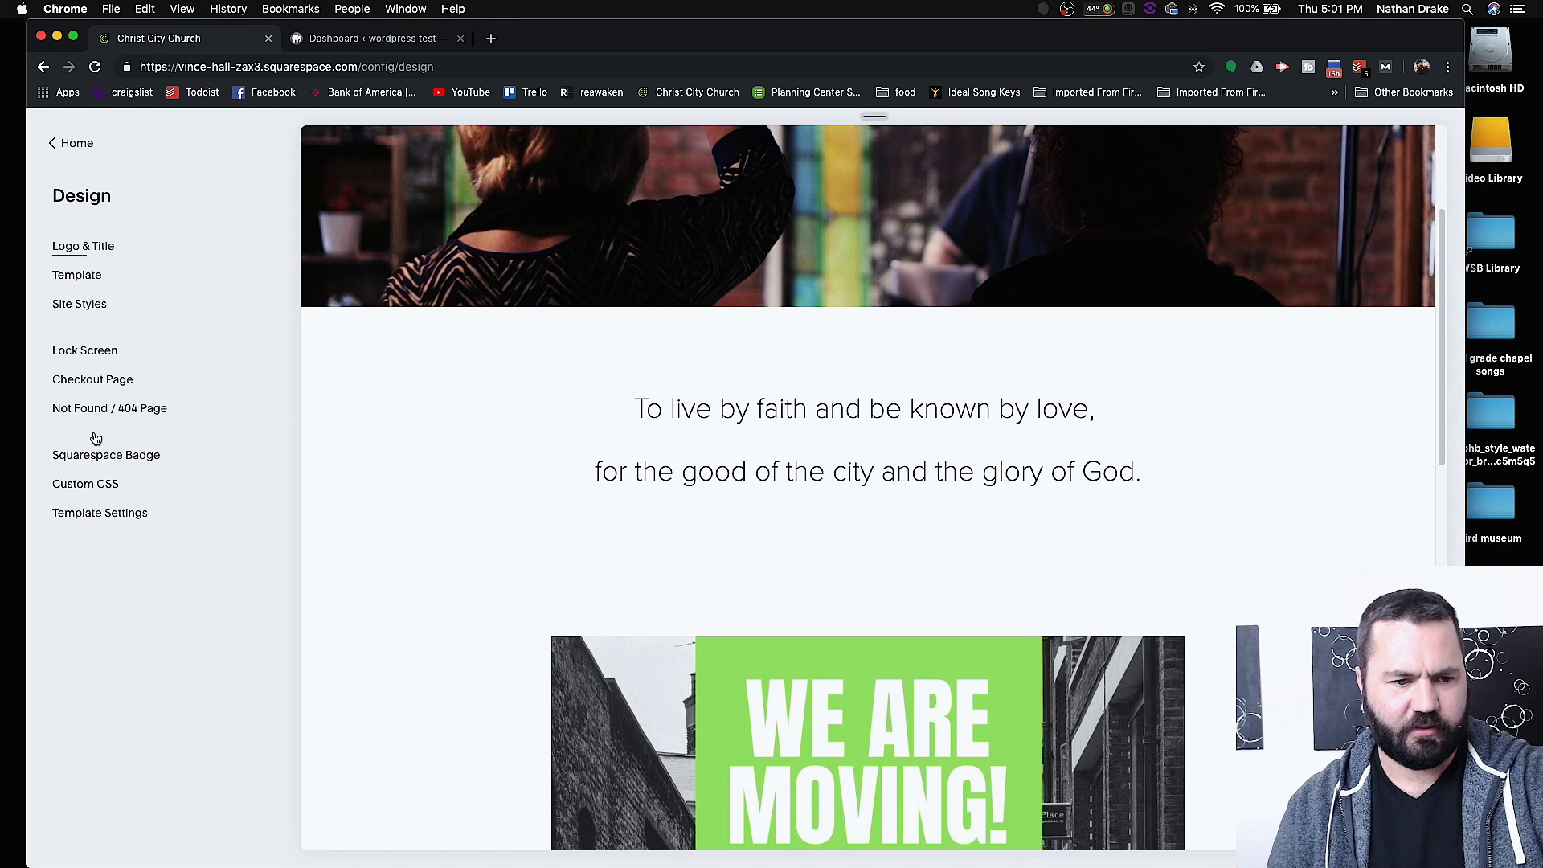
click(65, 146)
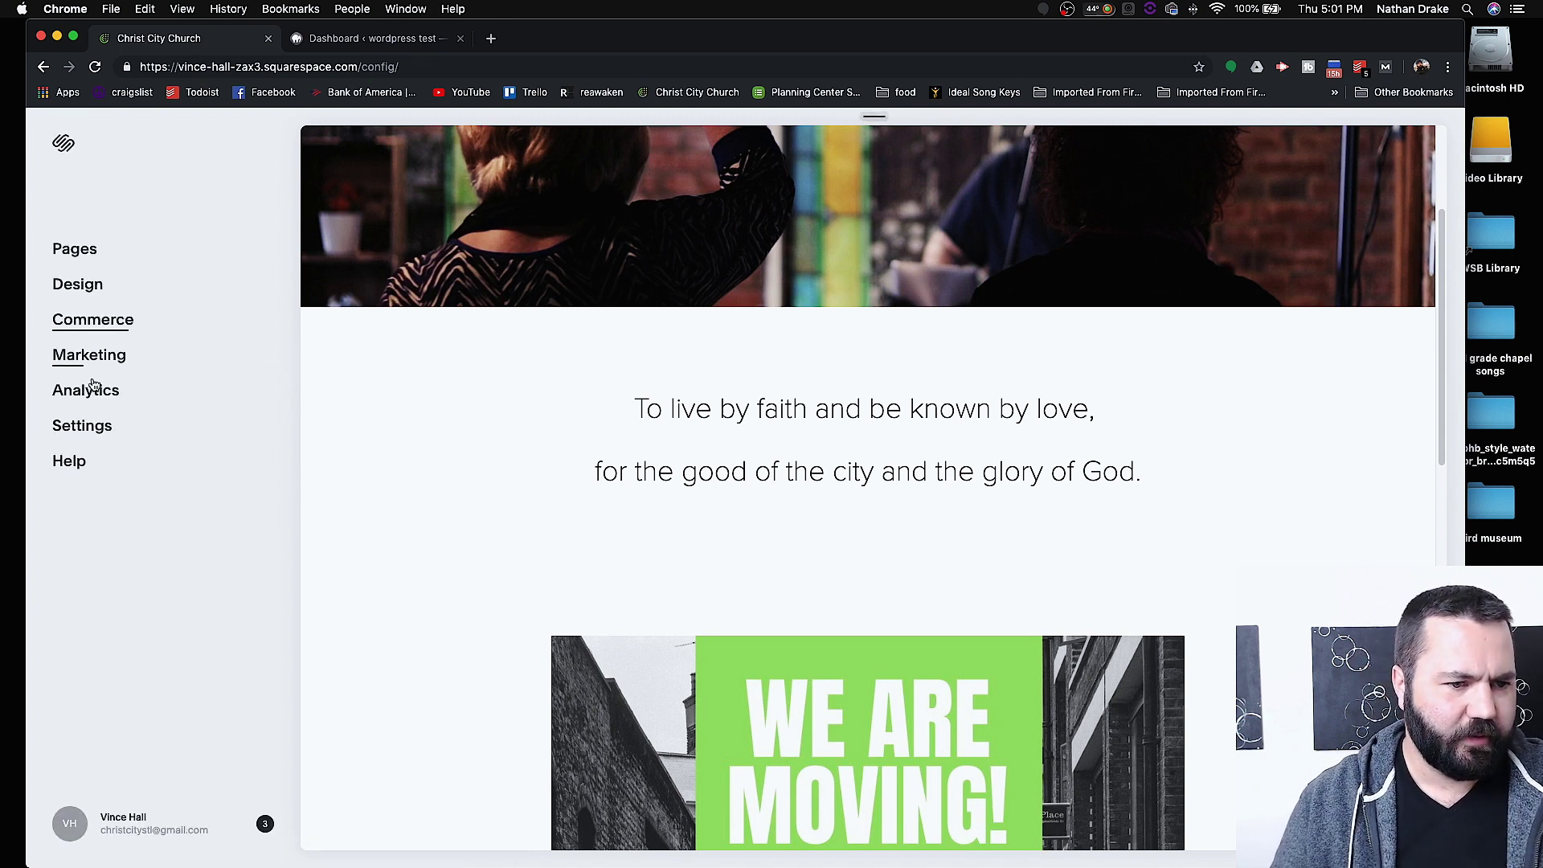
click(76, 251)
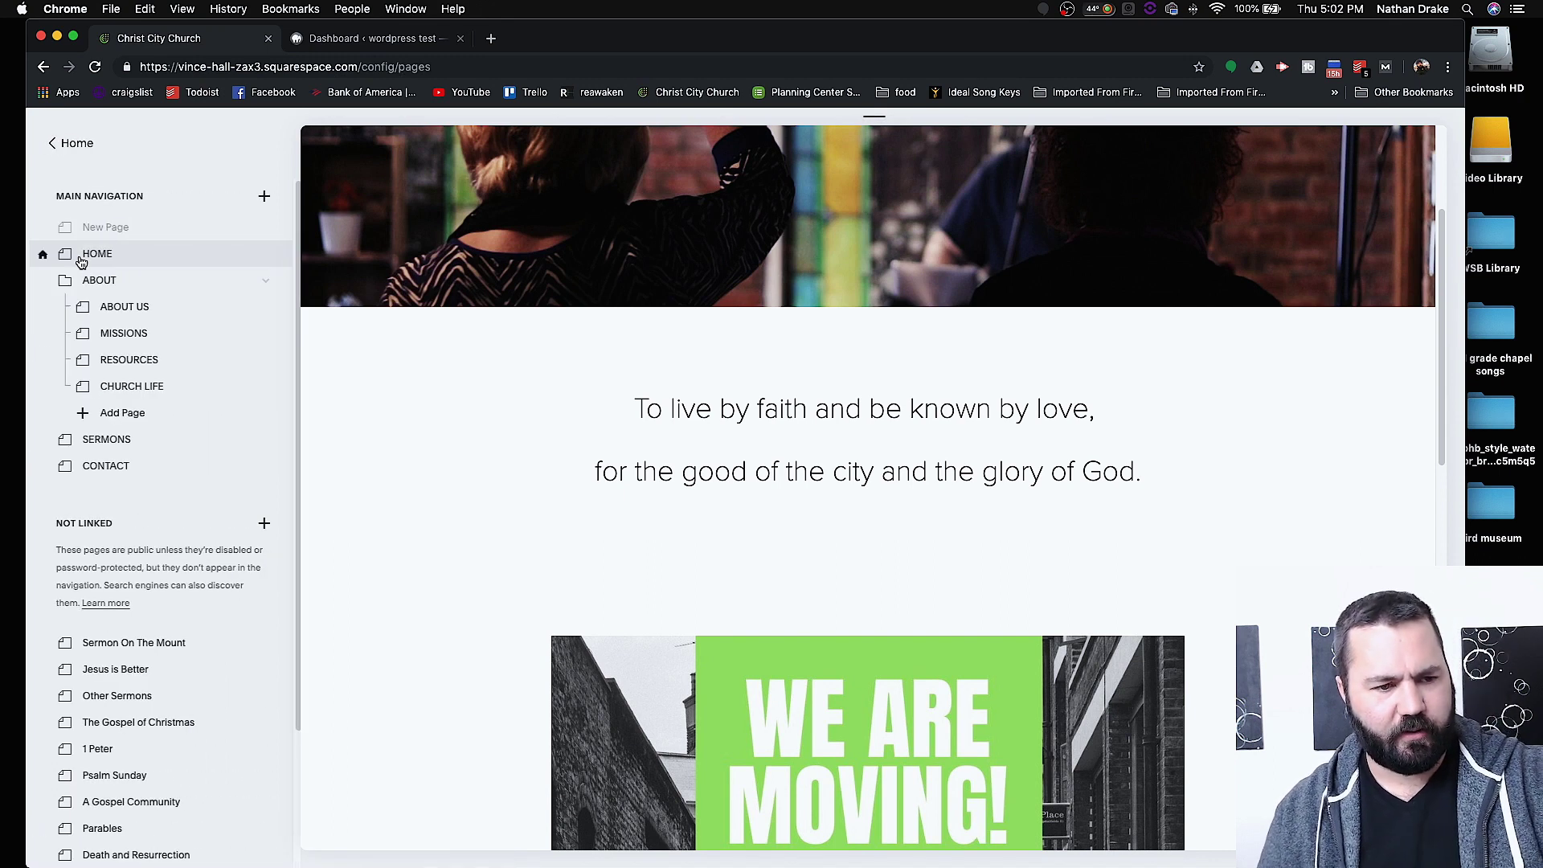
Step: Preview the About Us page, then view and close the Missions page settings
click(168, 312)
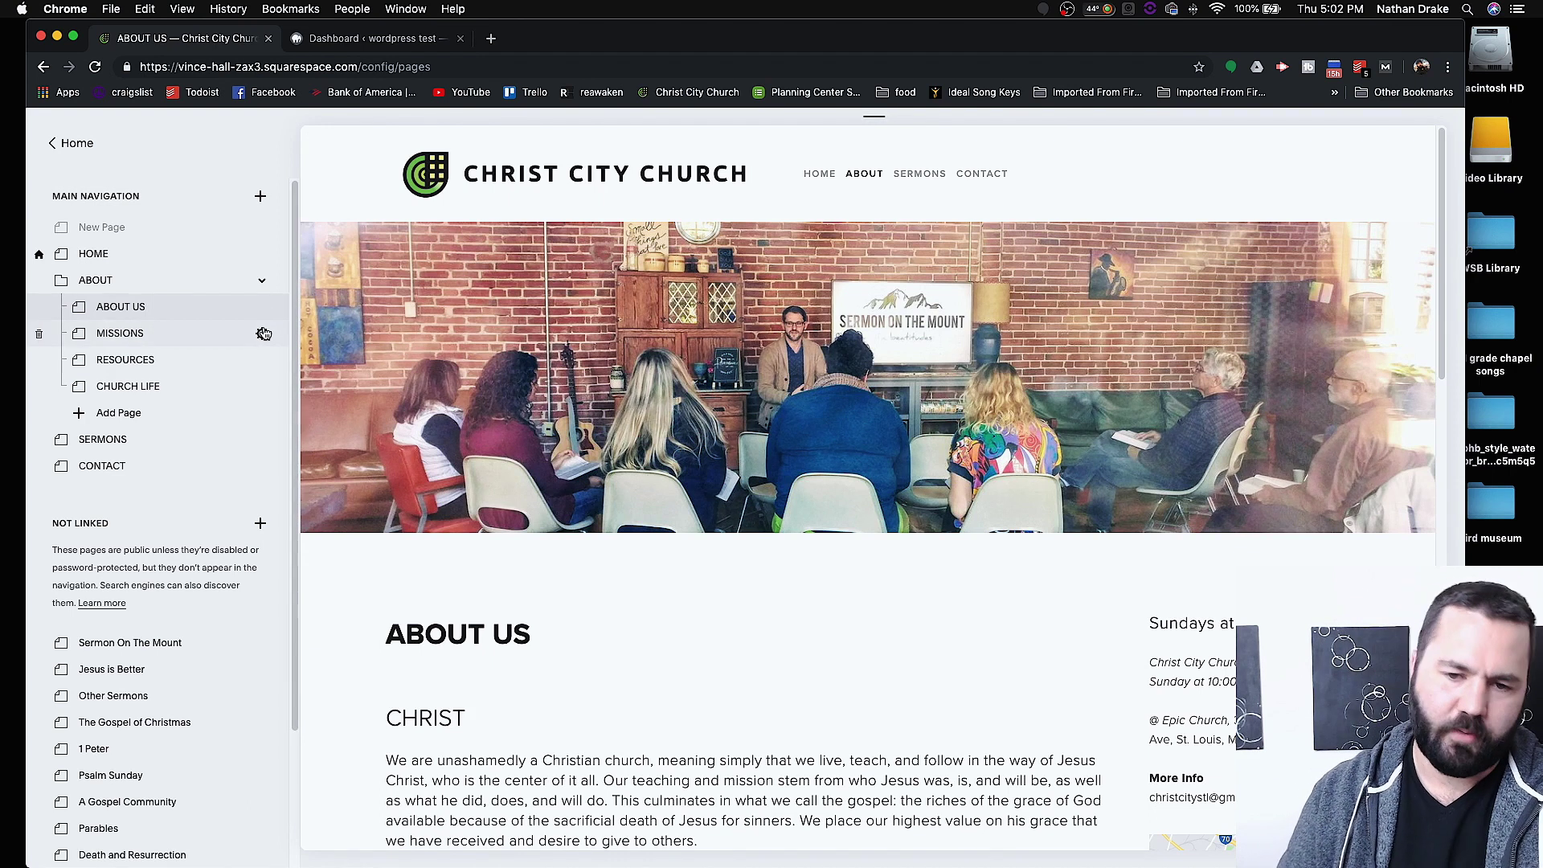
click(263, 332)
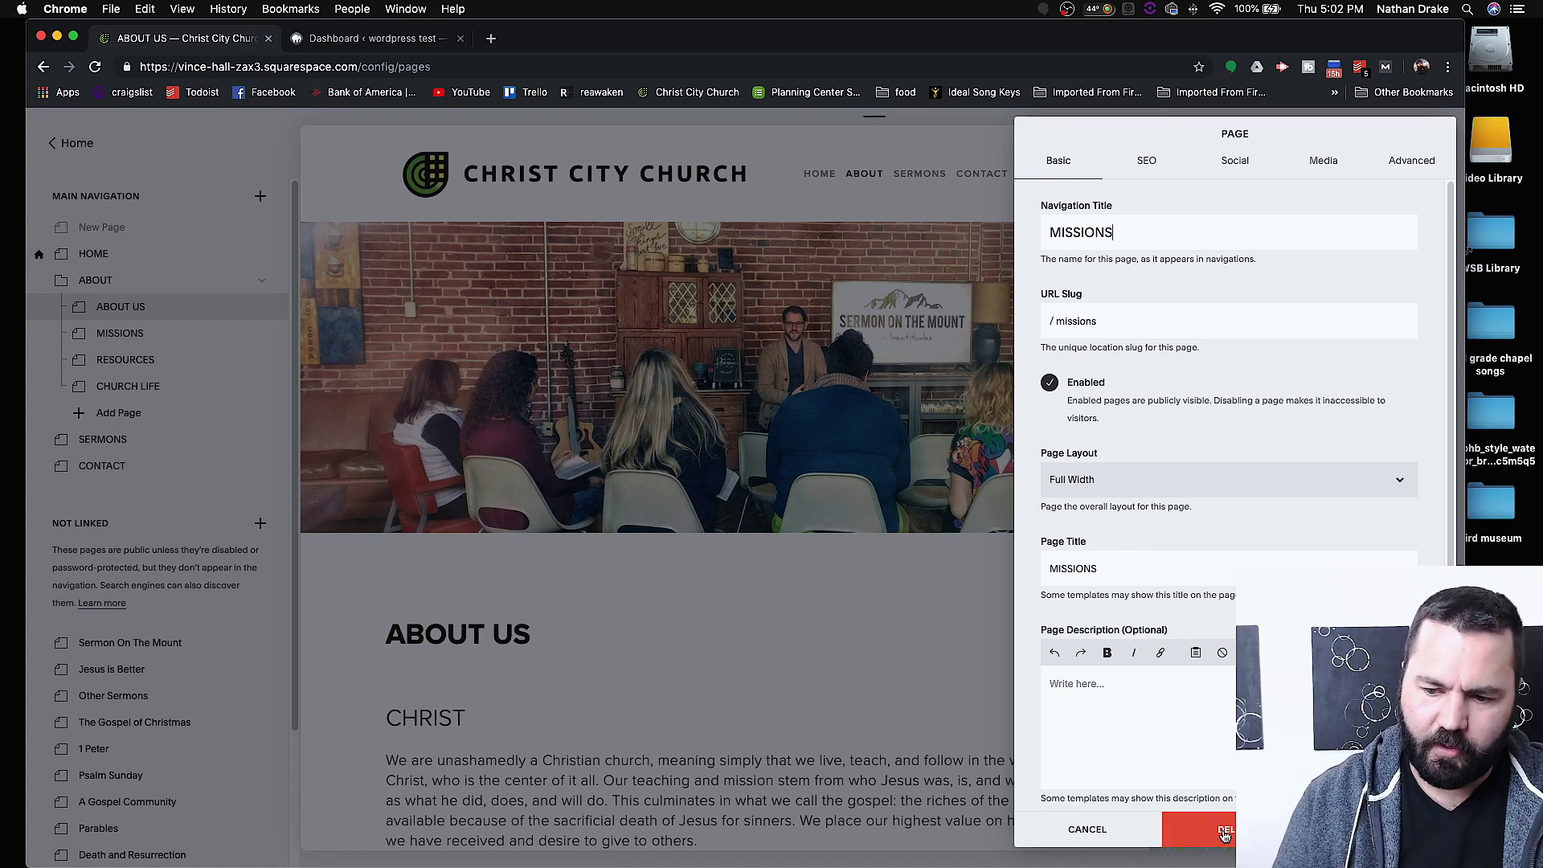
click(1125, 836)
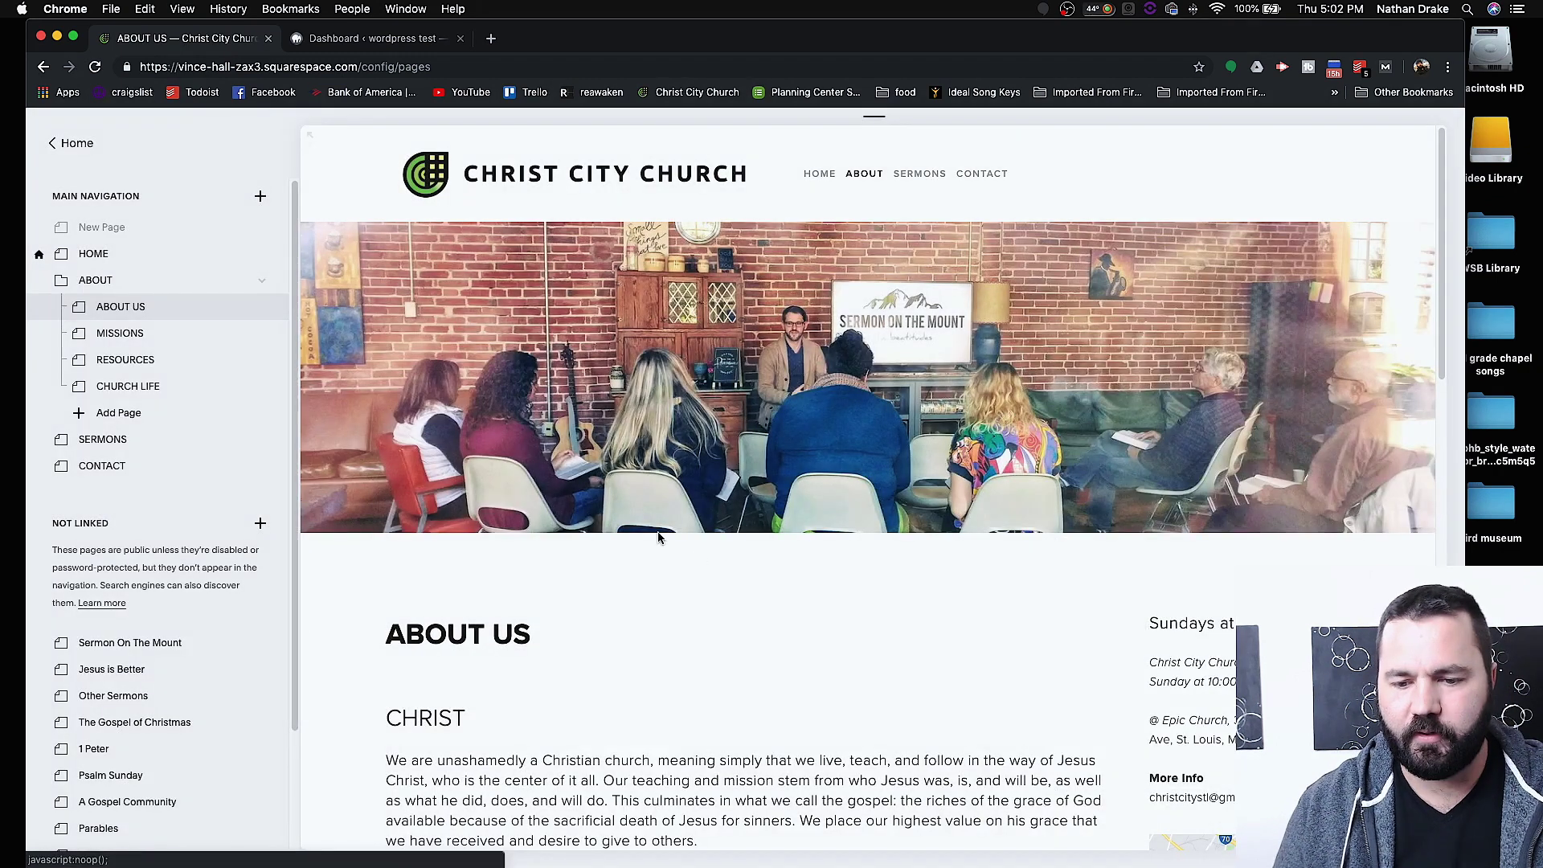
scroll(704, 540, down, 6)
scroll(704, 542, down, 8)
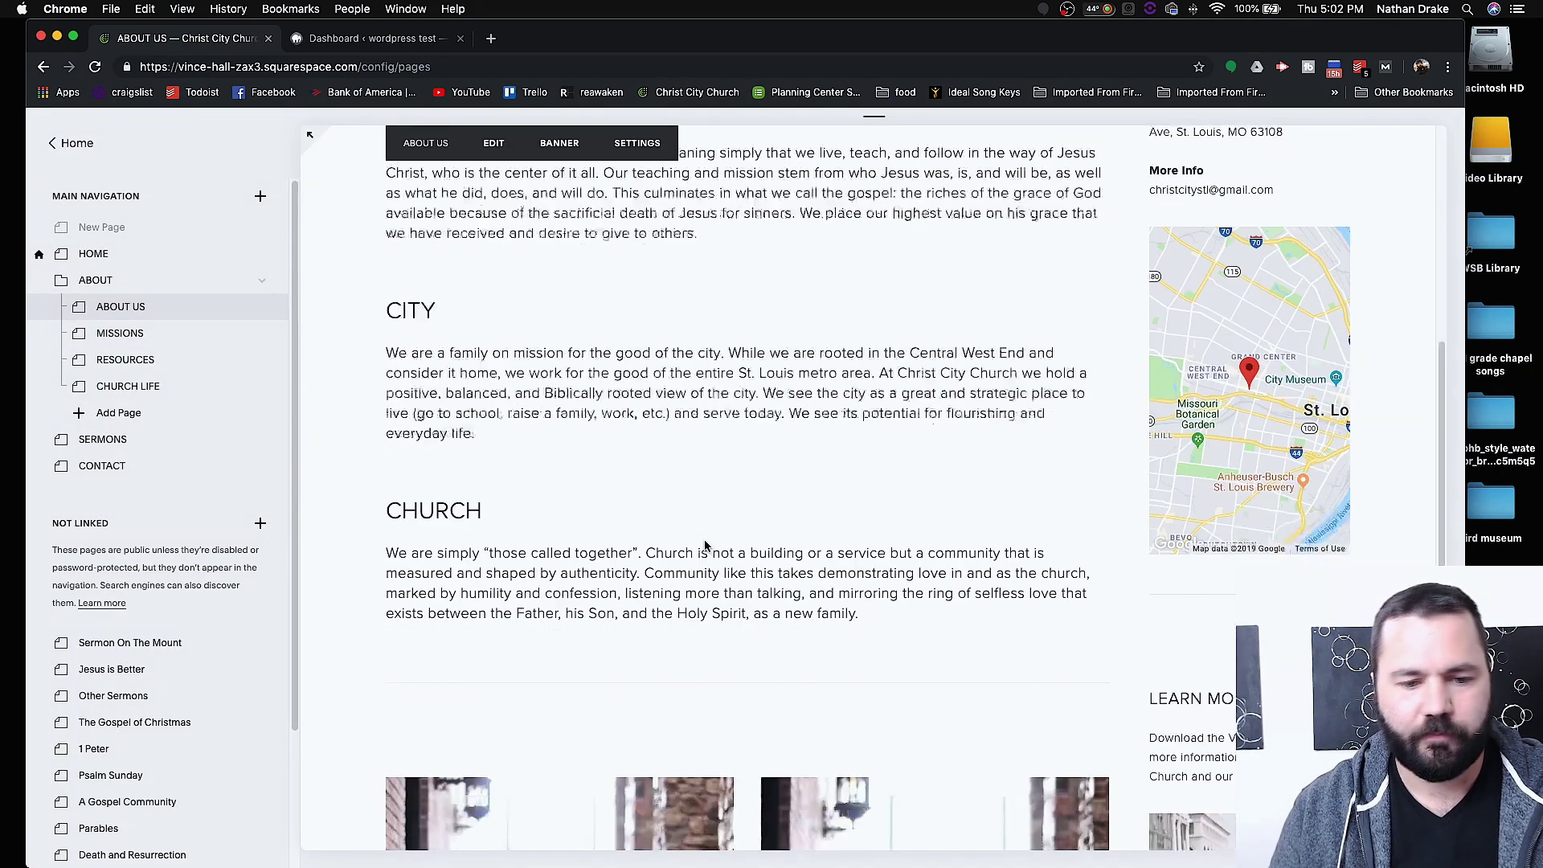
scroll(704, 544, down, 2)
scroll(703, 544, up, 6)
scroll(706, 545, up, 12)
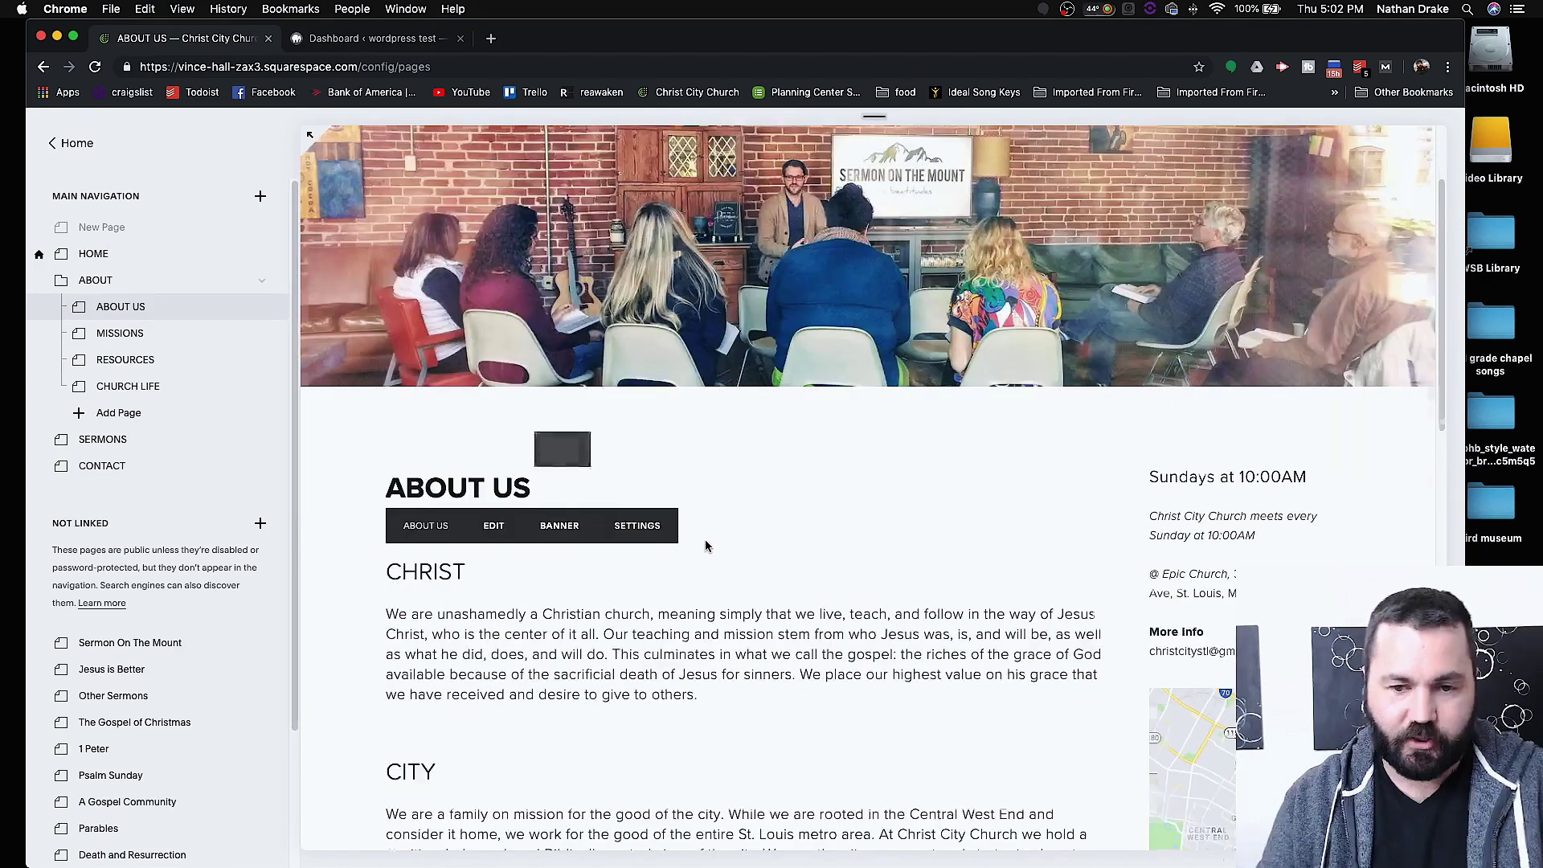
scroll(705, 546, down, 2)
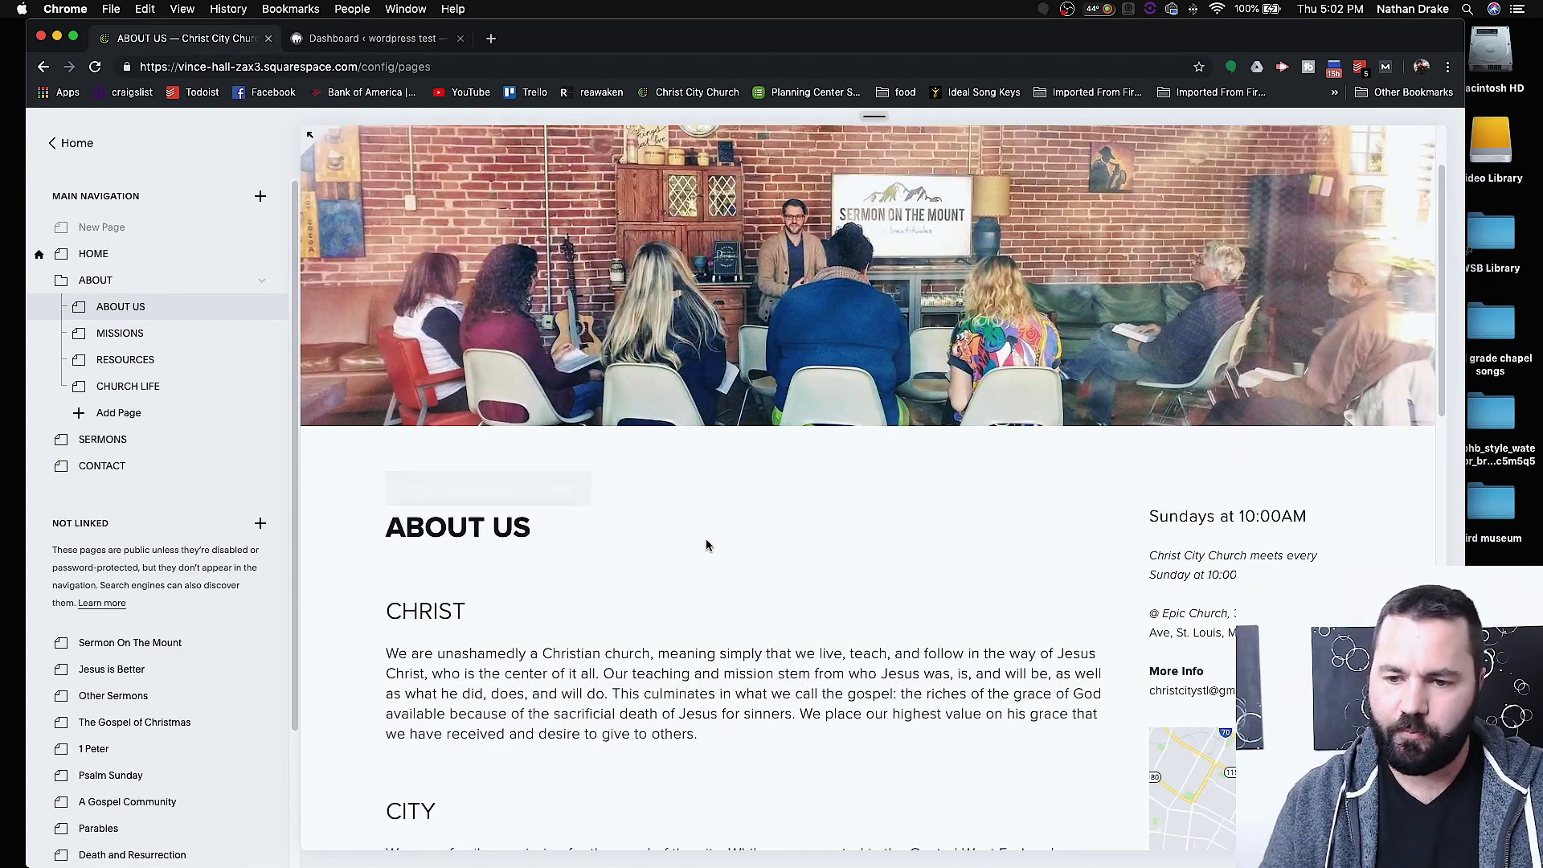
scroll(706, 544, down, 2)
scroll(704, 542, down, 4)
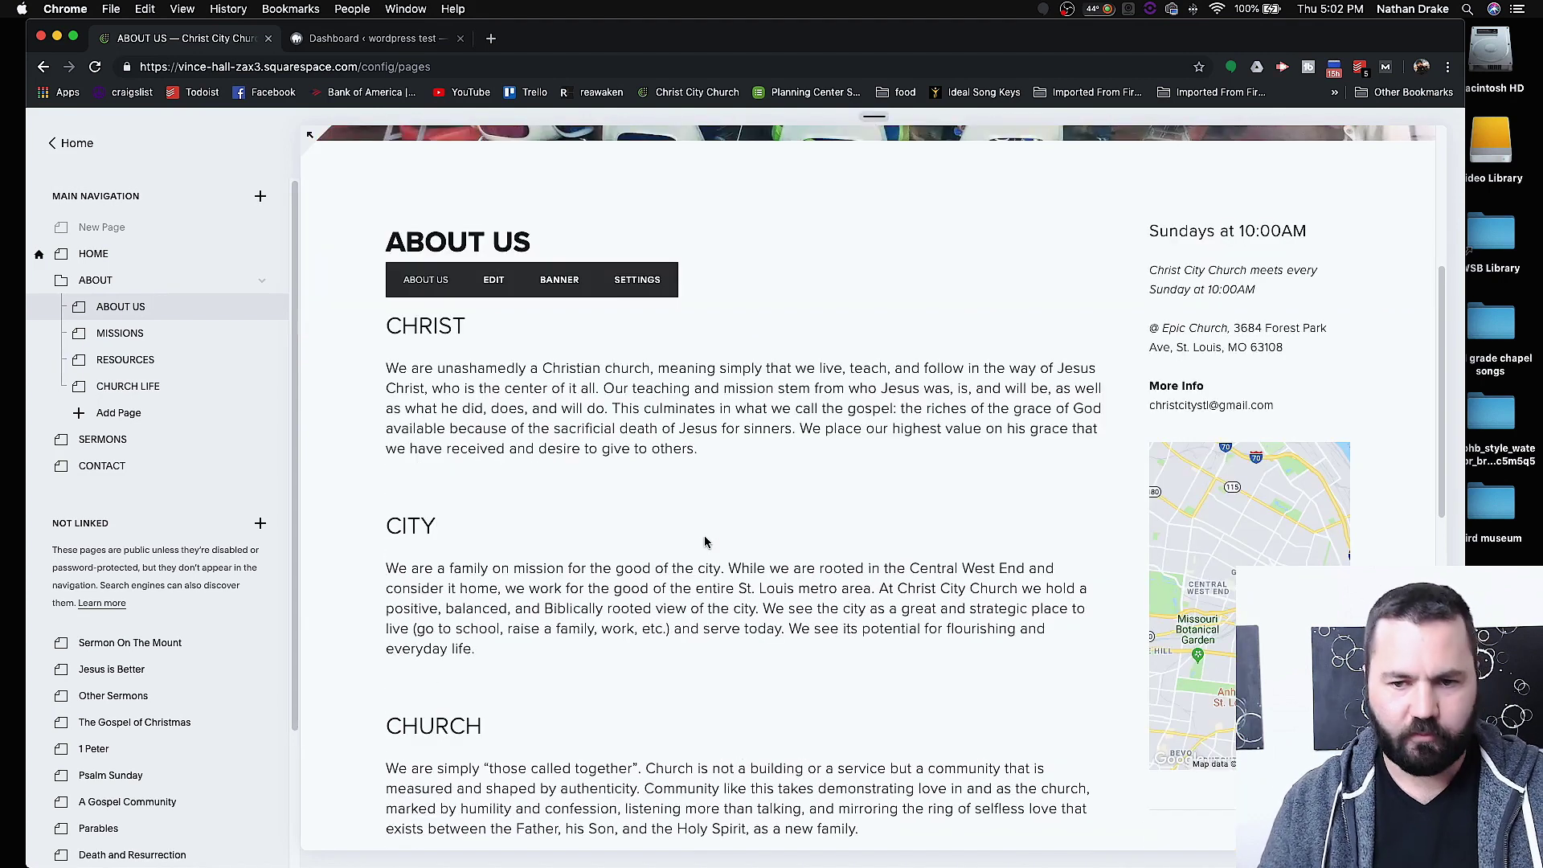
scroll(704, 540, down, 1)
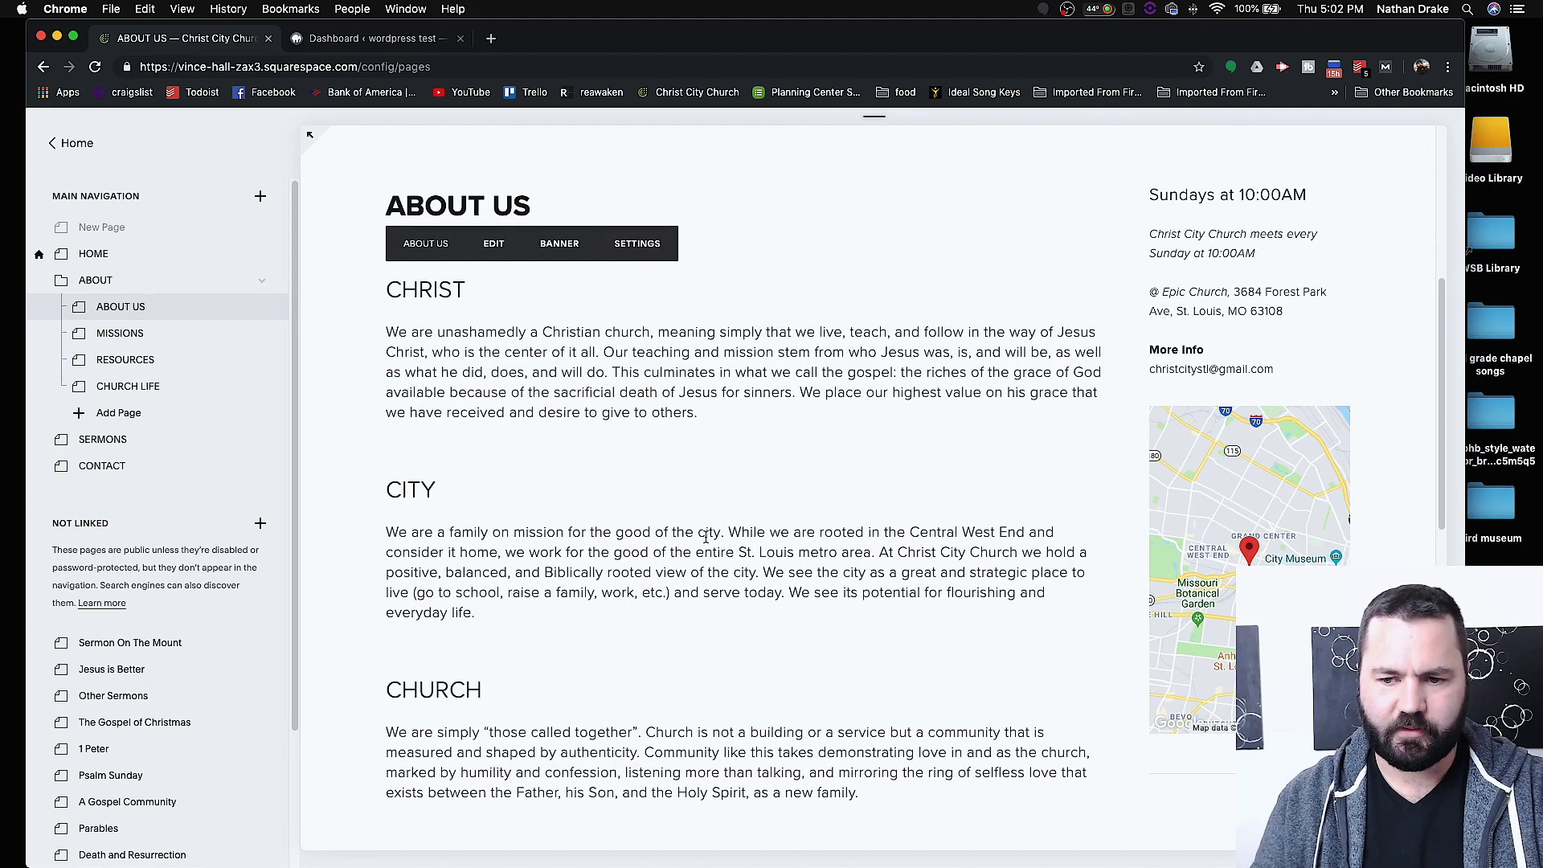
scroll(705, 537, down, 4)
scroll(706, 540, down, 4)
scroll(705, 540, down, 3)
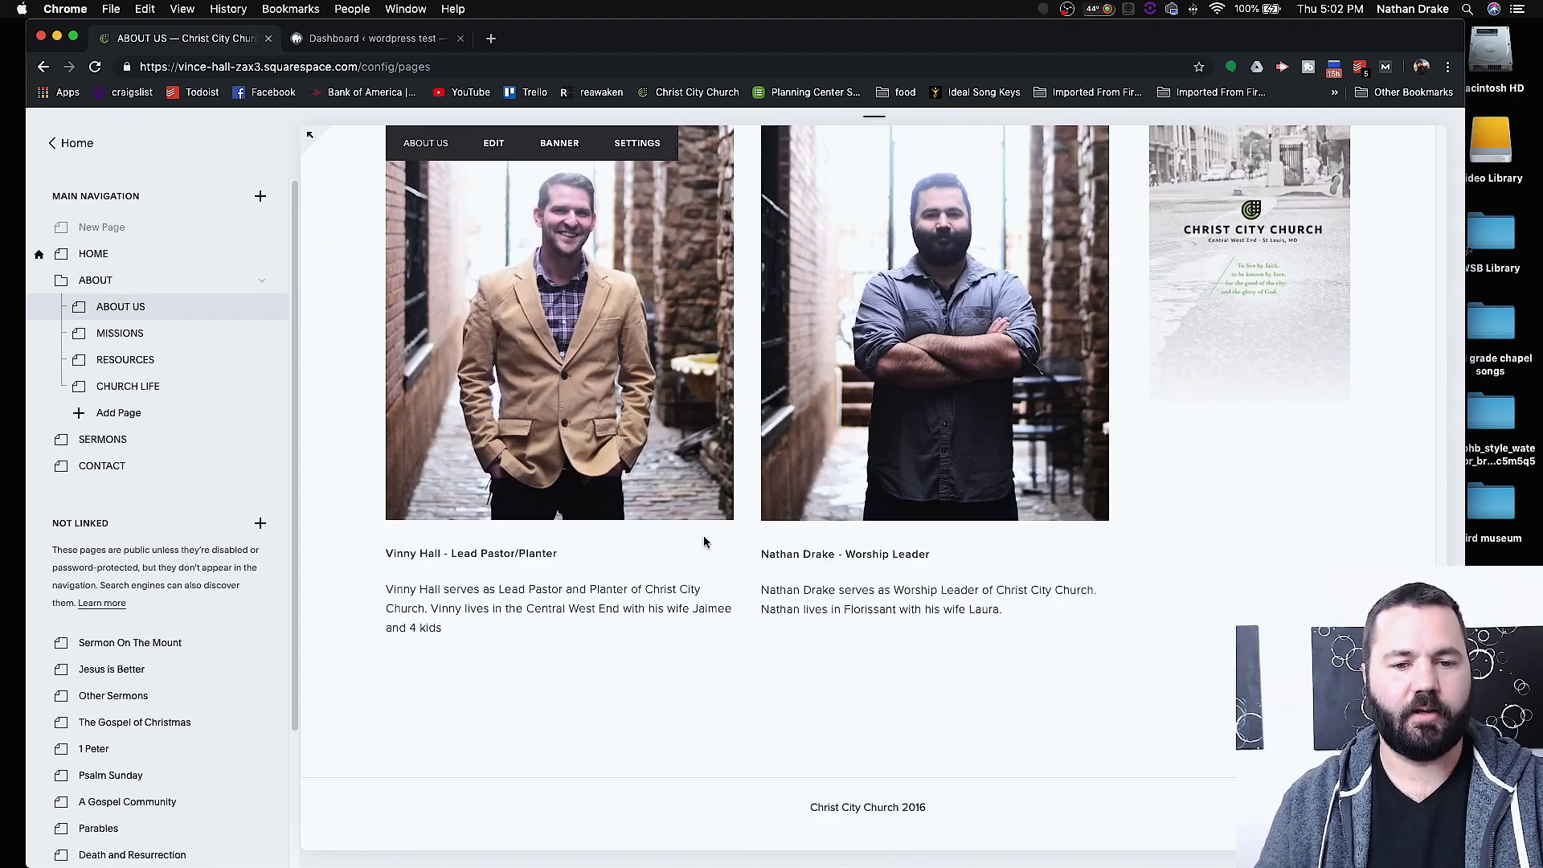
scroll(703, 535, up, 15)
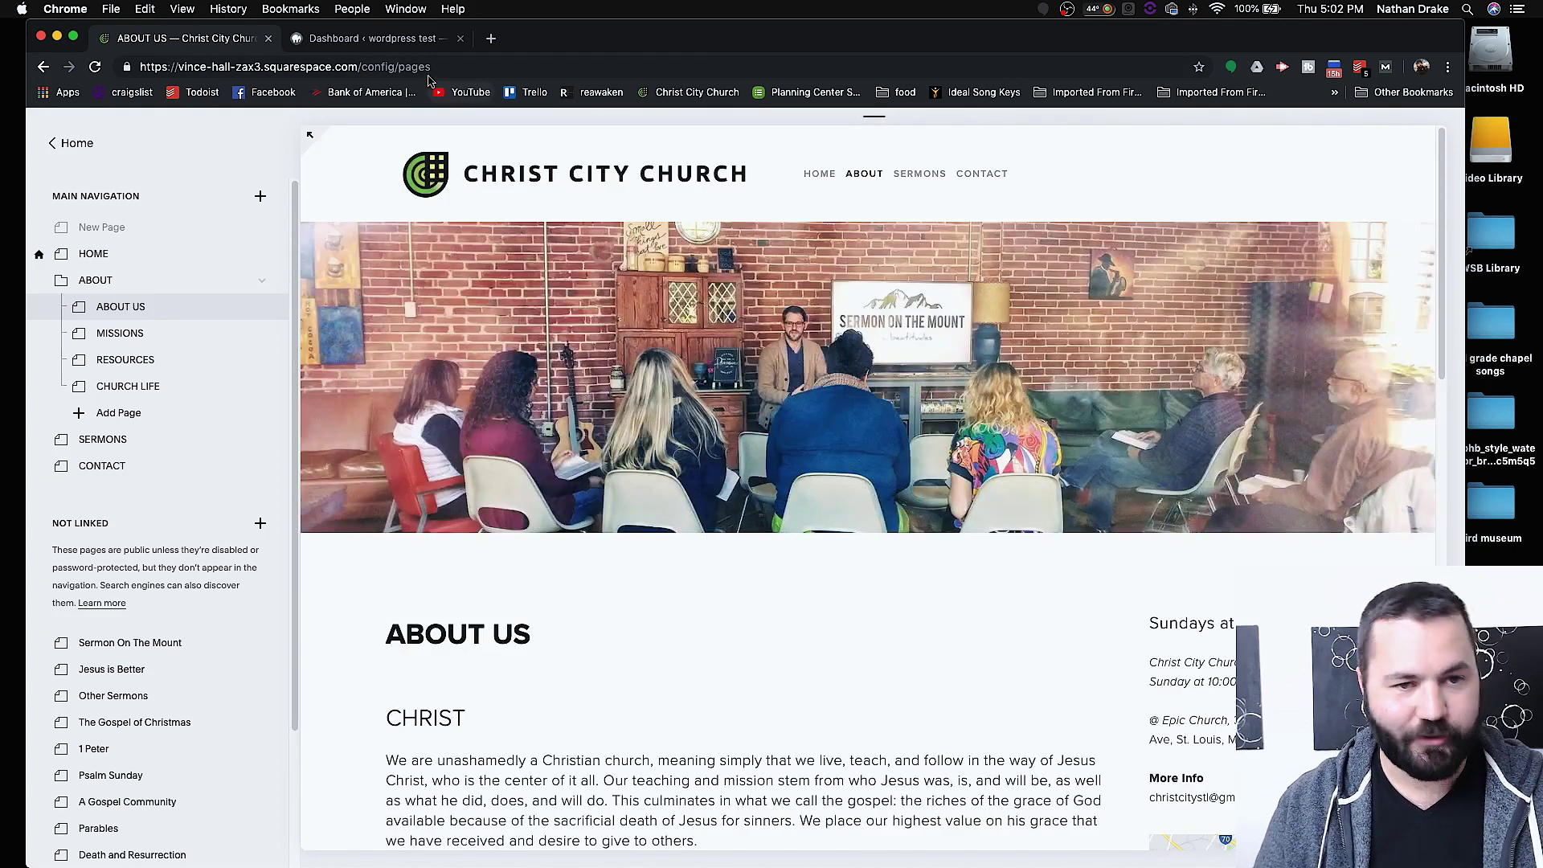
Step: Close the Squarespace tab to reveal the WordPress Dashboard
click(268, 39)
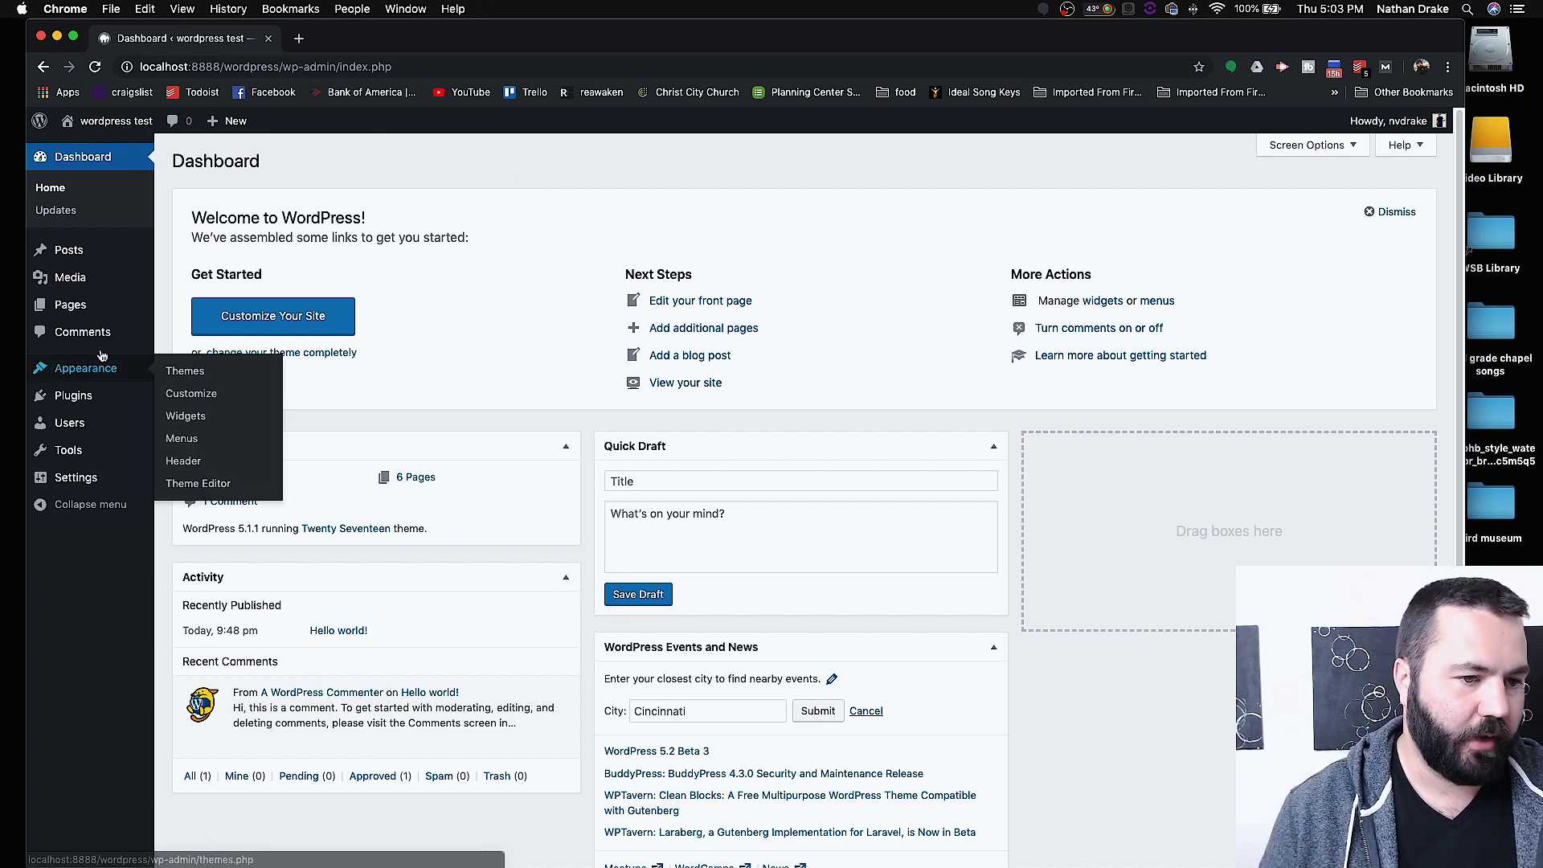
Step: Launch the Customizer through Appearance > Customize in the admin sidebar
mouse_move(103, 253)
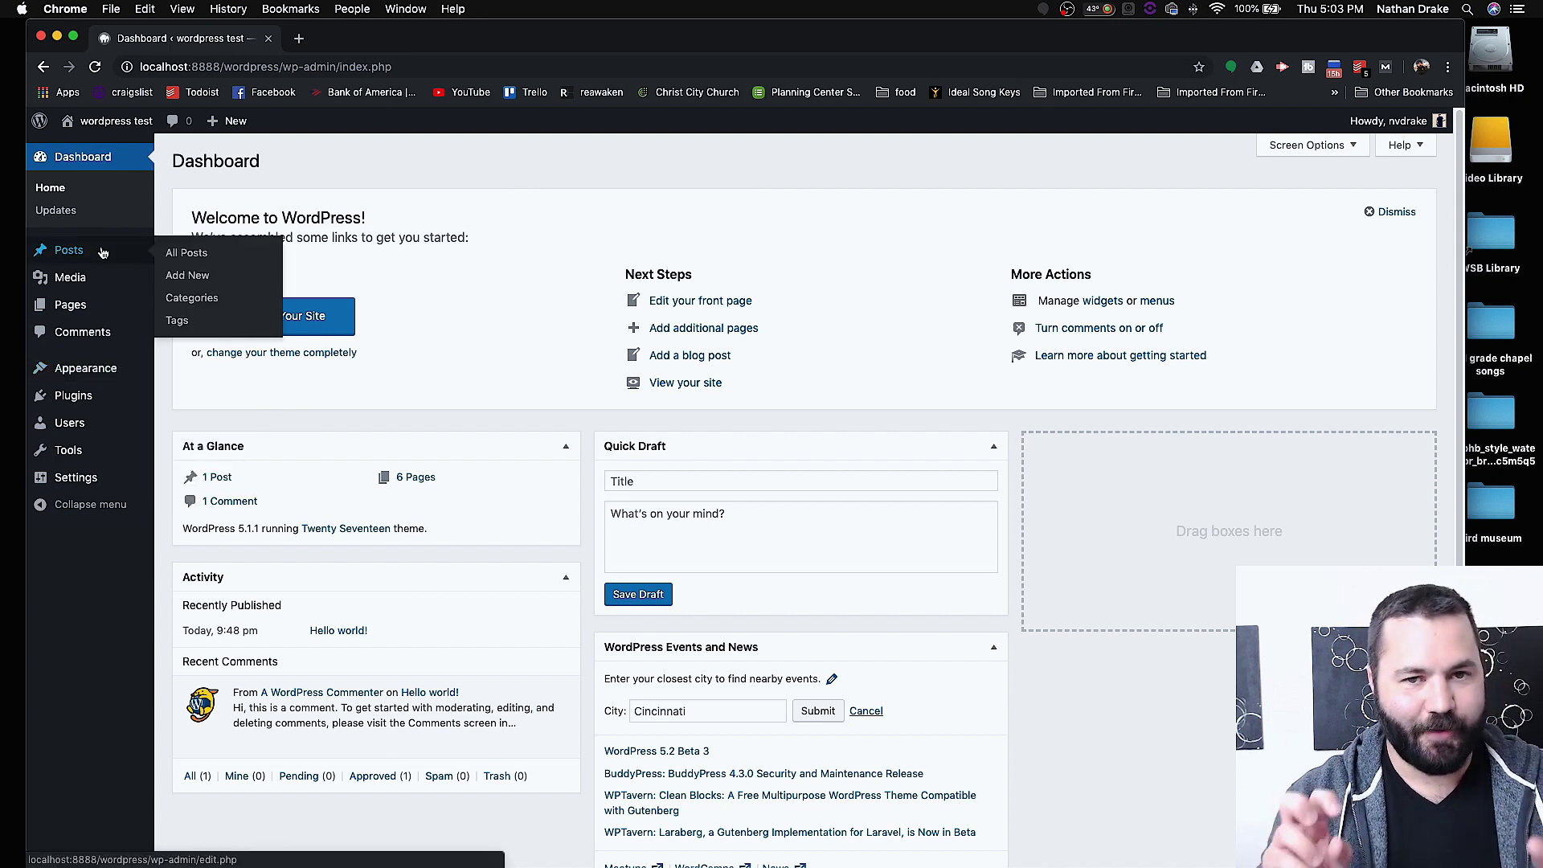
mouse_move(140, 373)
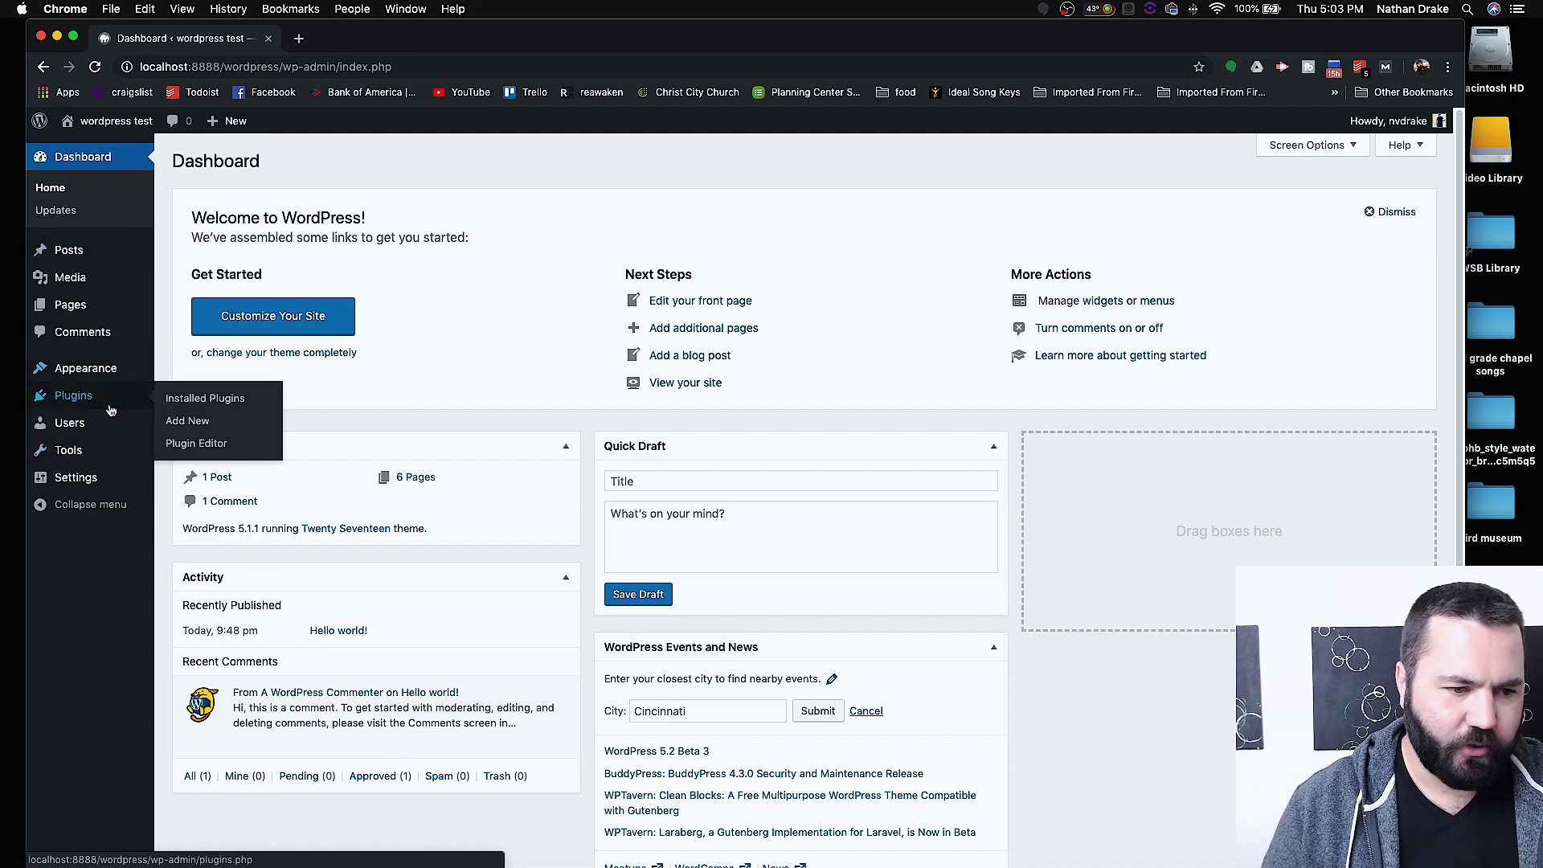
mouse_move(104, 435)
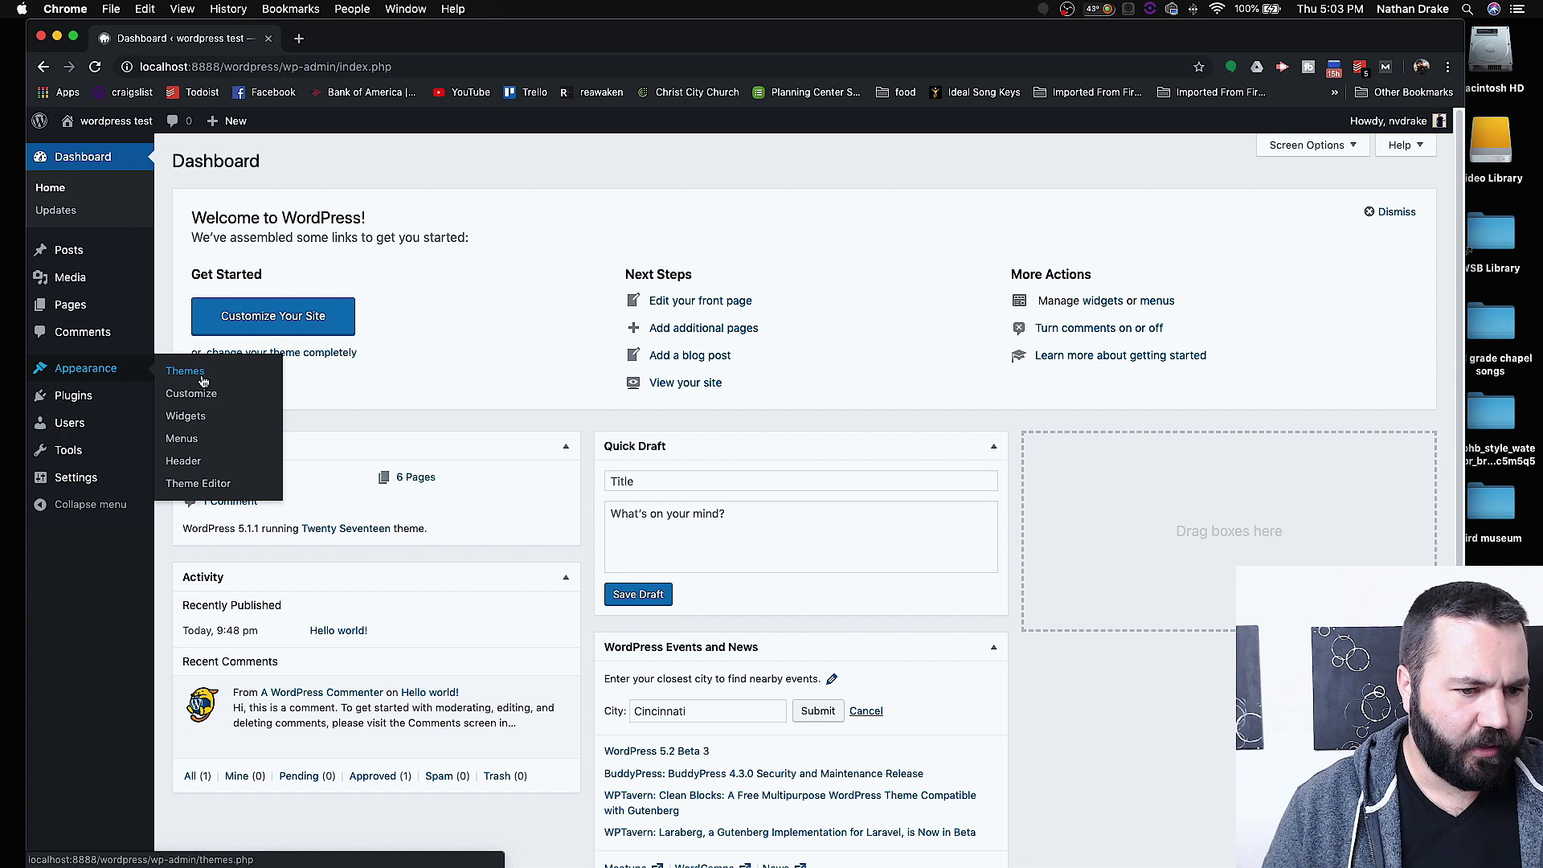
click(193, 395)
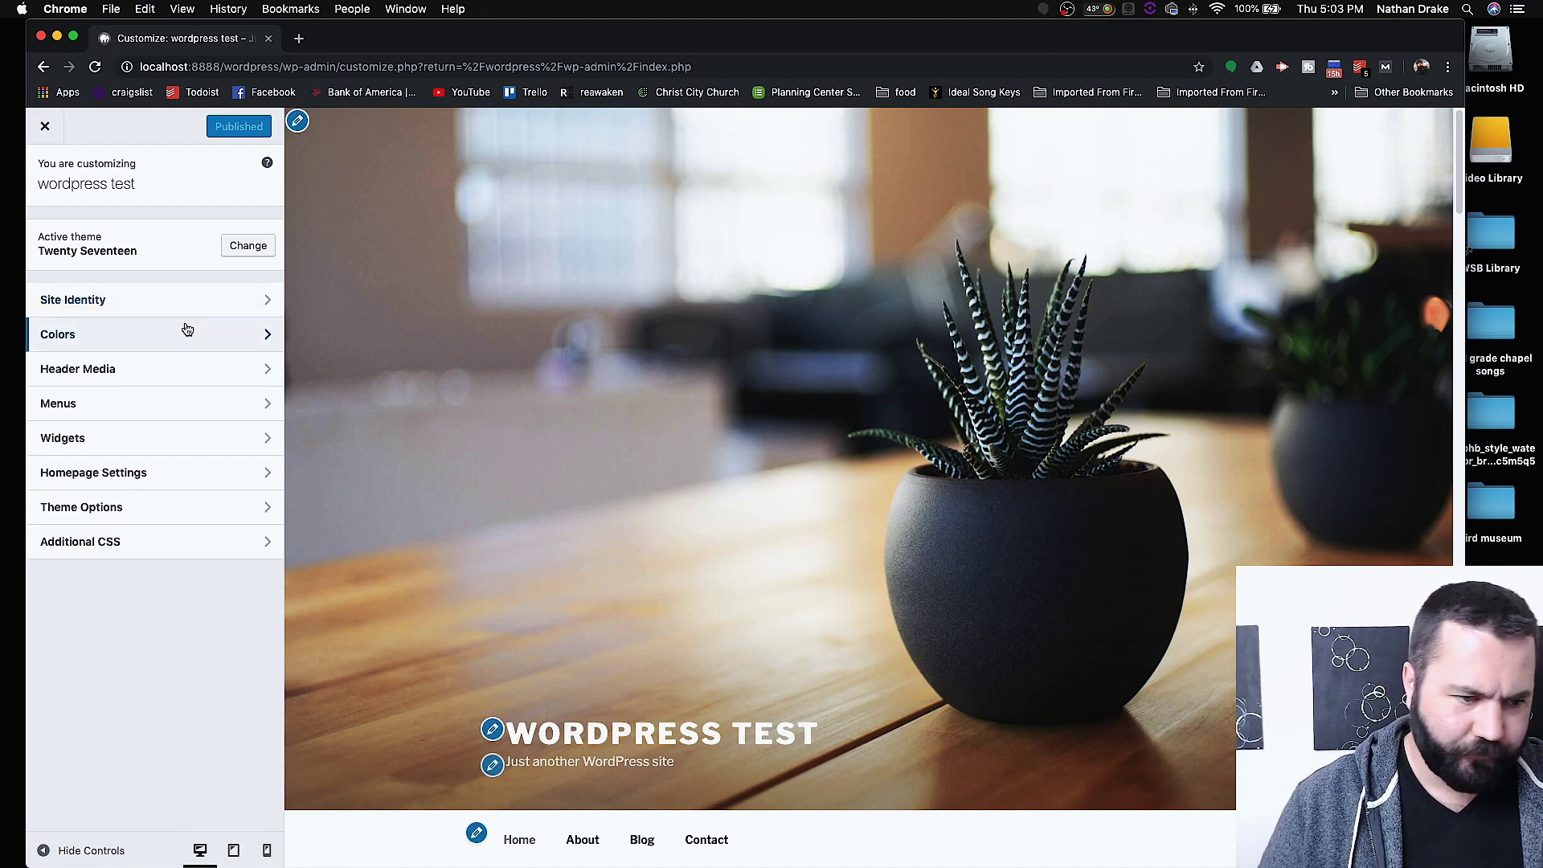
Step: In Site Identity, replace the Site Title with an 'awesome site' title and the tagline with 'skdjzvbksjbvlsjdv'
click(201, 313)
triple_click(155, 344)
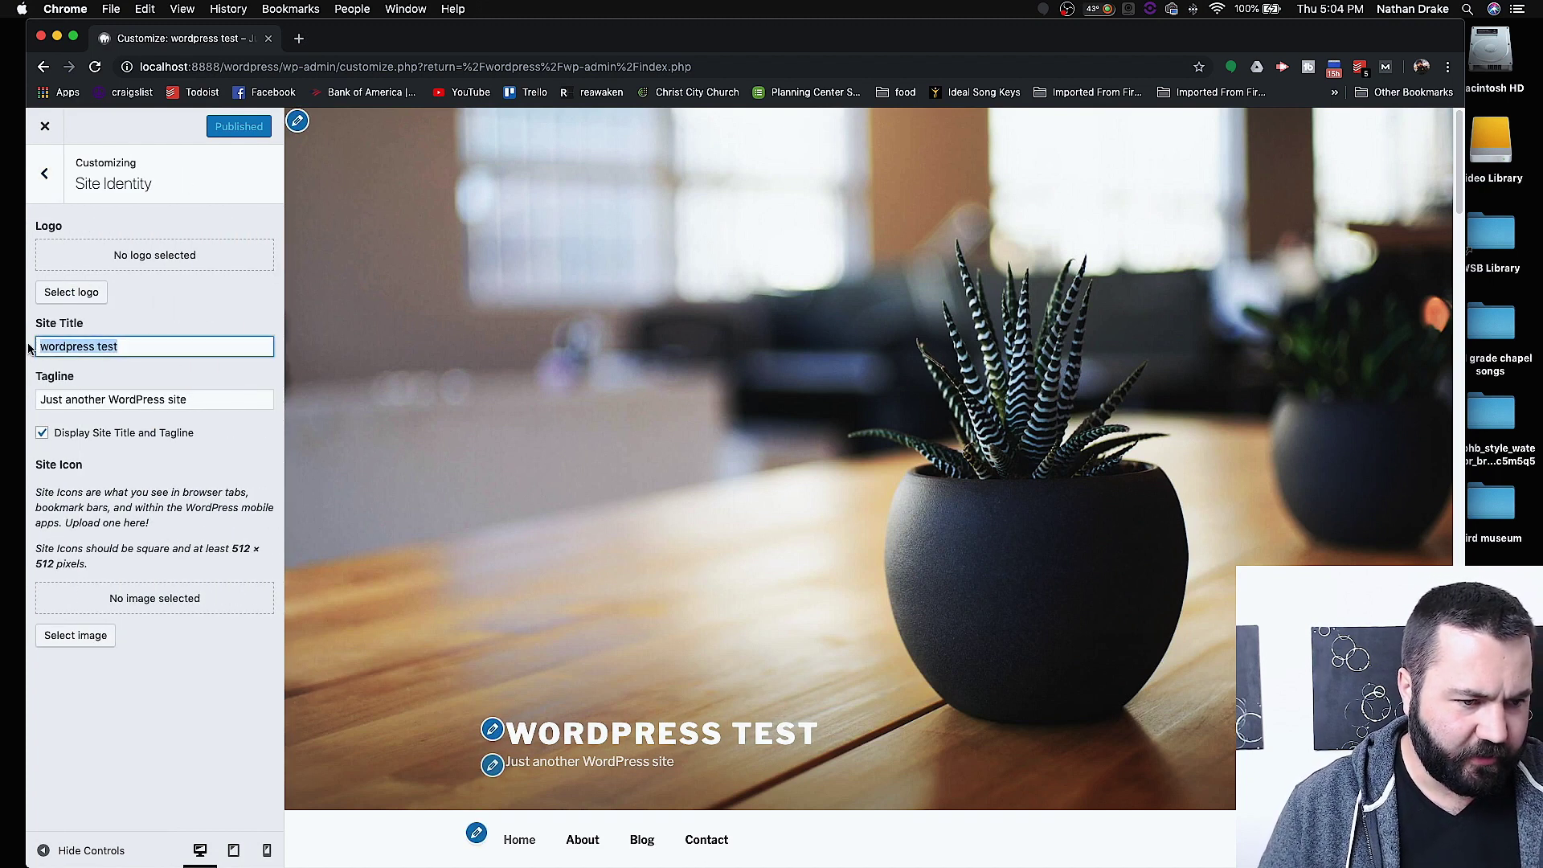
text(Nathan)
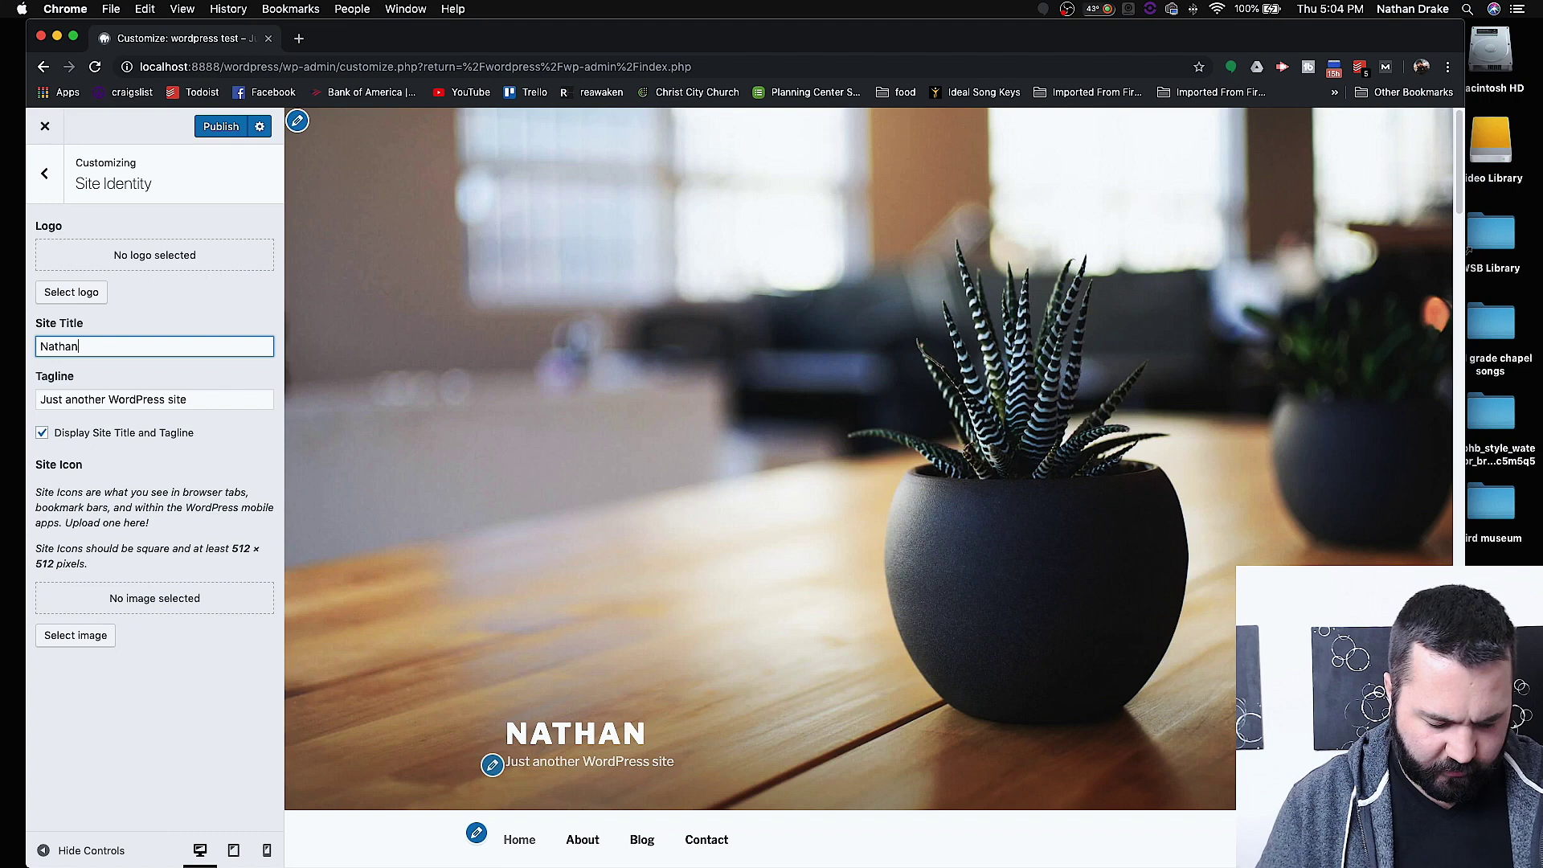
text(s awesome site)
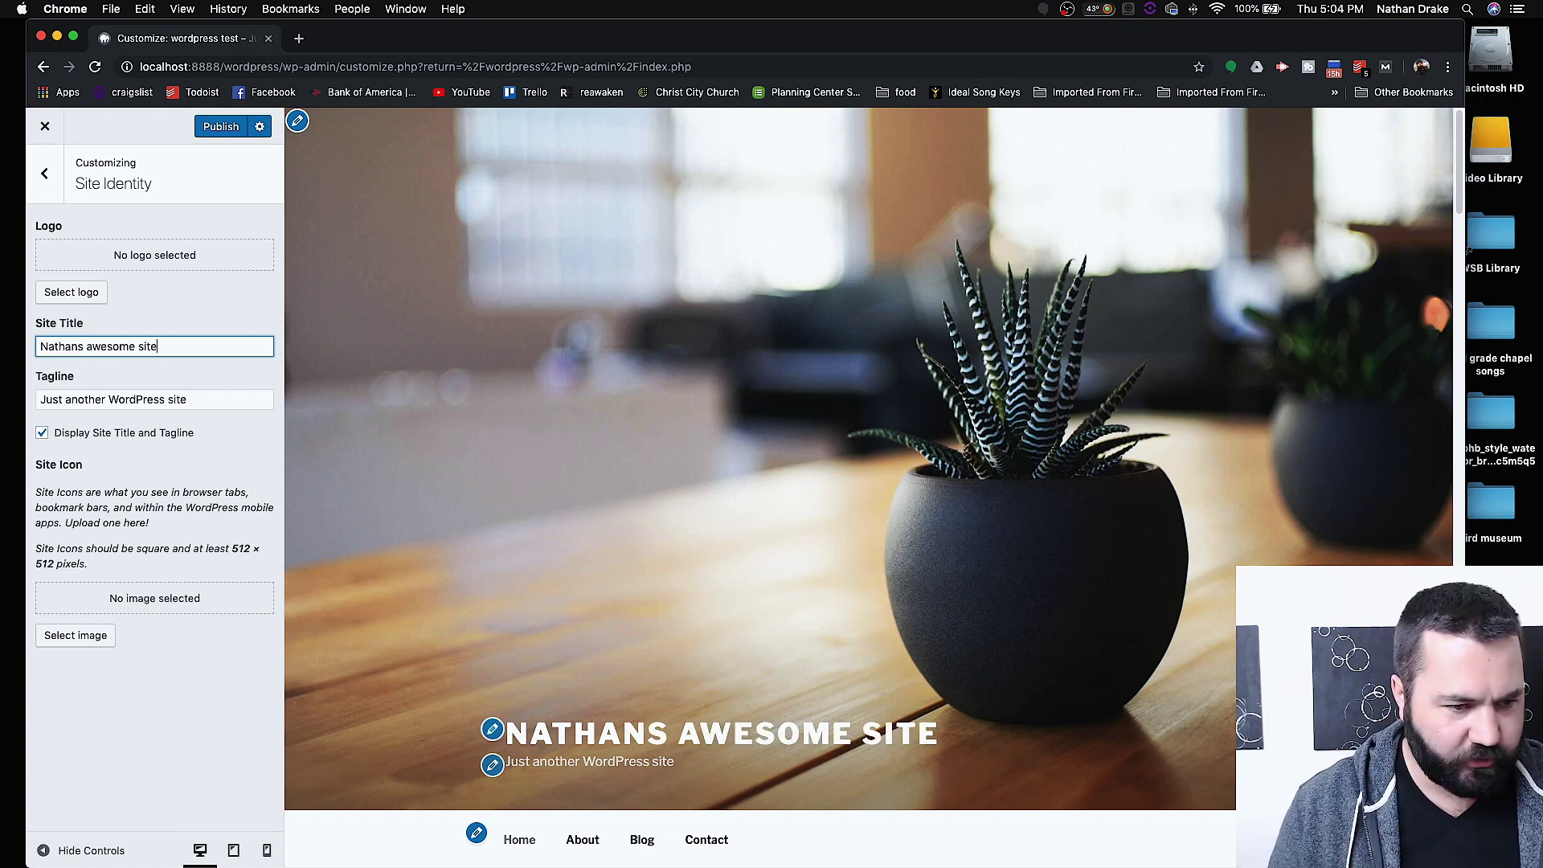
click(202, 400)
key(super+a)
text(skdjzvbksjbvlsjdv)
click(372, 523)
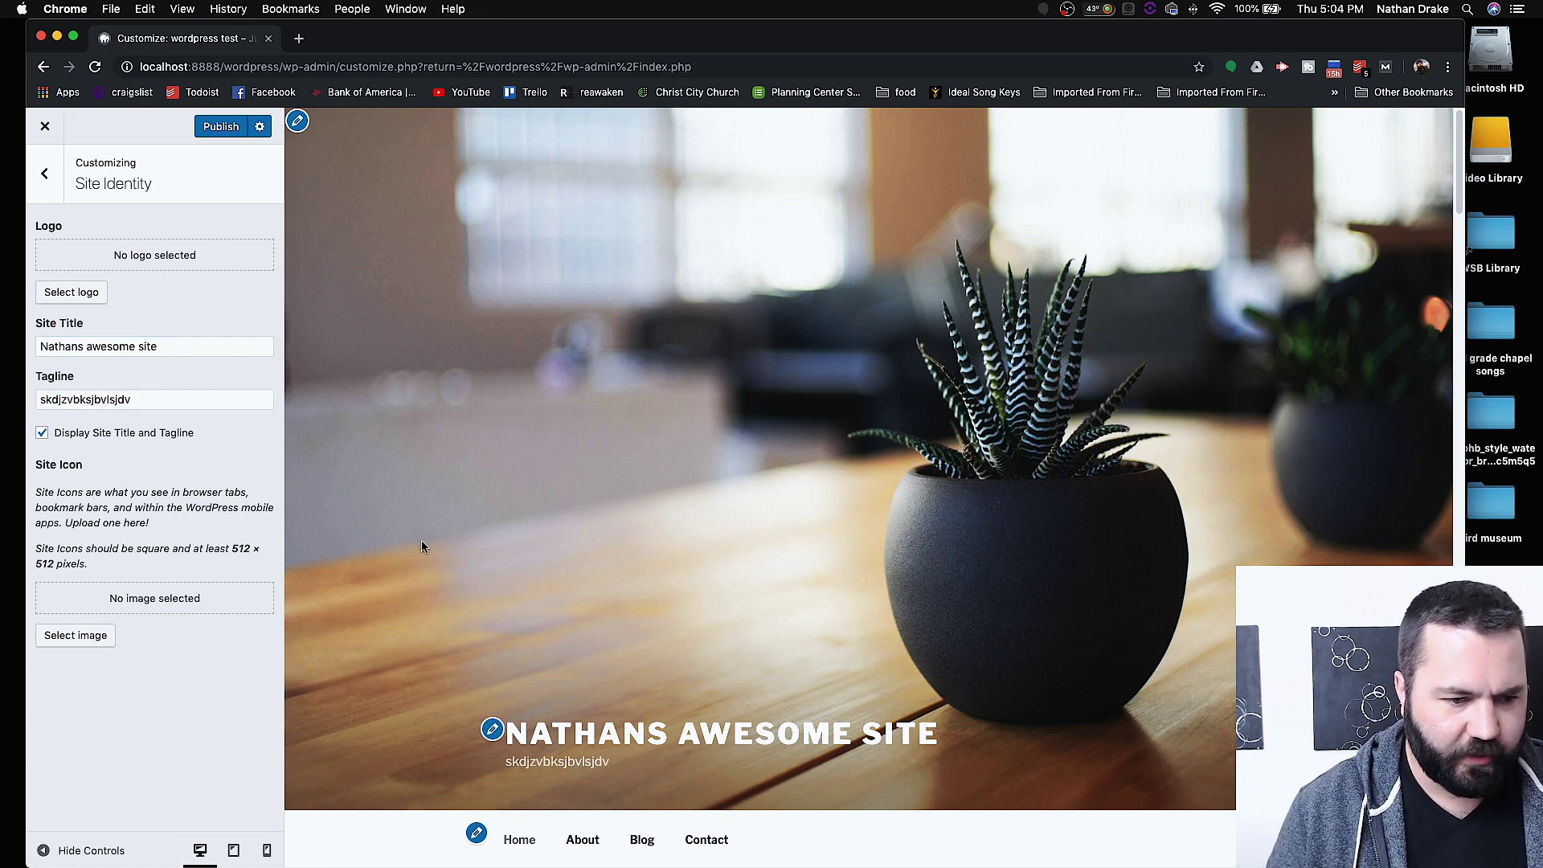
Step: Return to the main customizer panel and publish the new title and tagline
scroll(434, 538, down, 5)
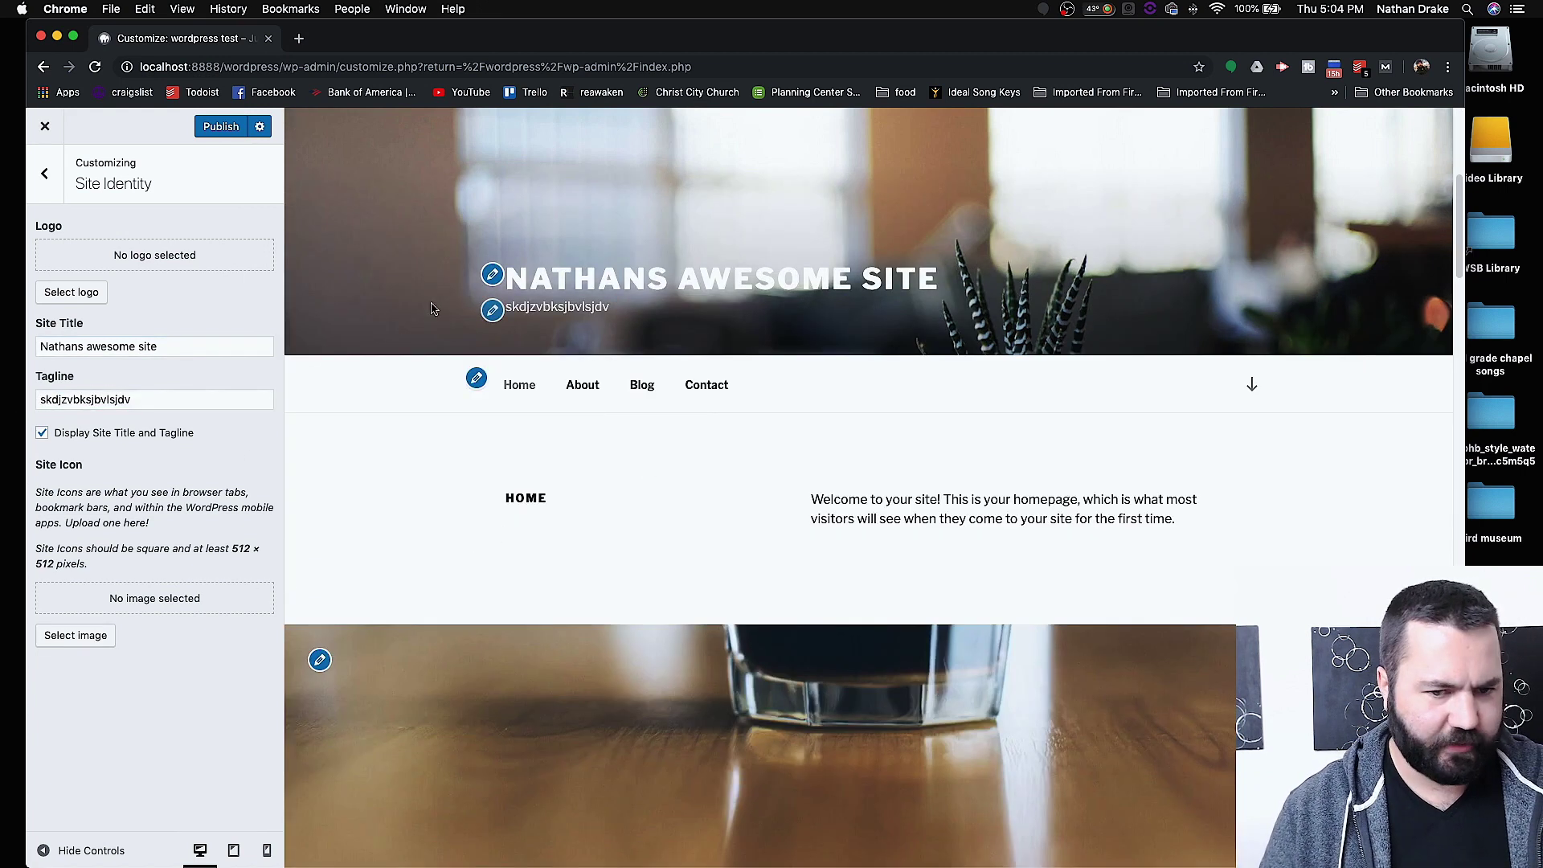
click(50, 172)
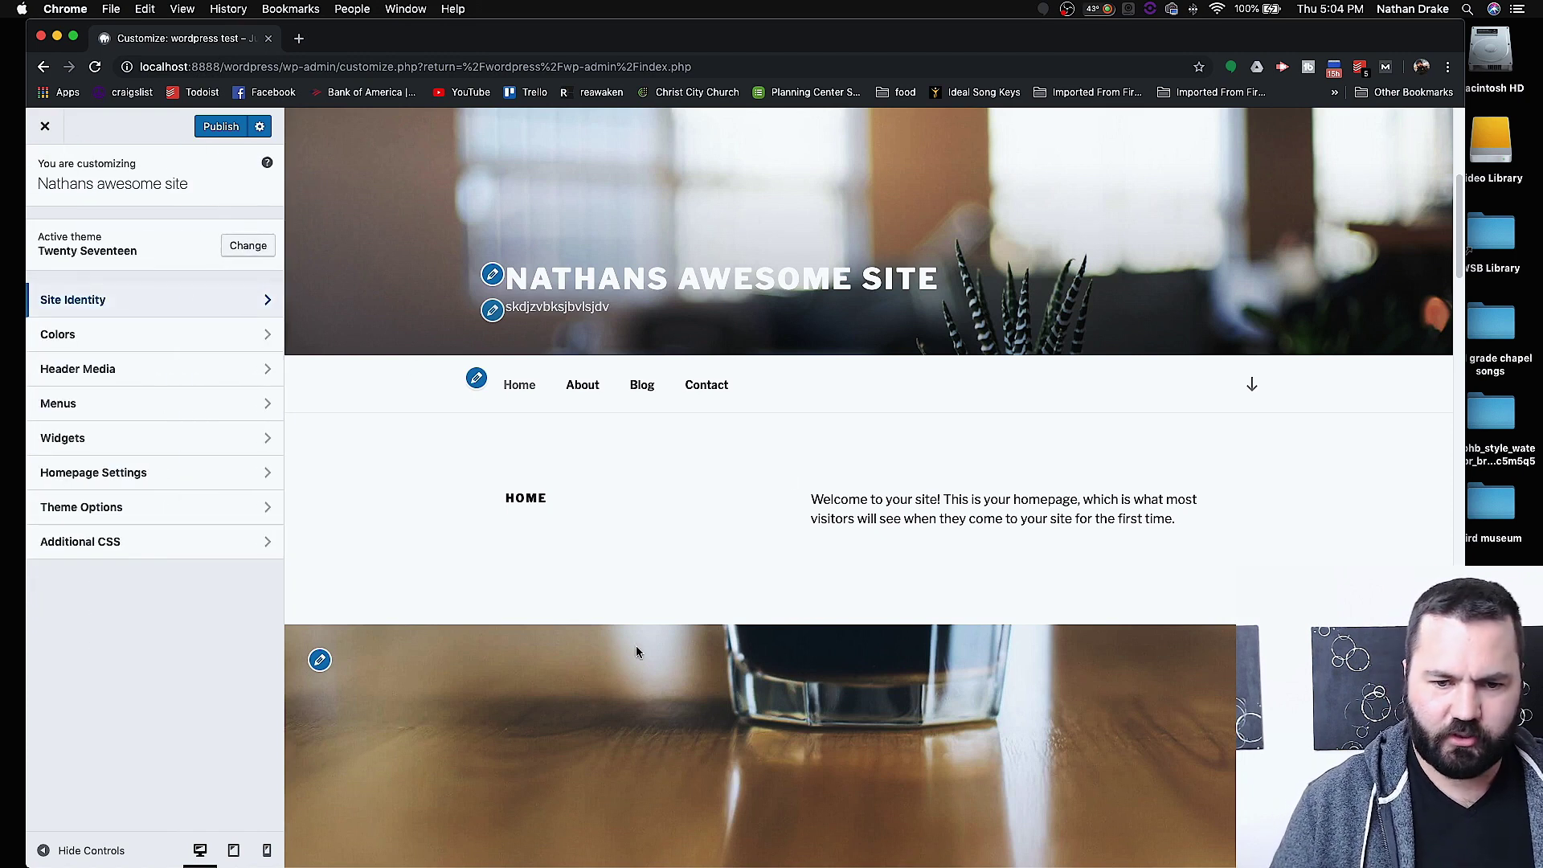
scroll(631, 649, down, 1)
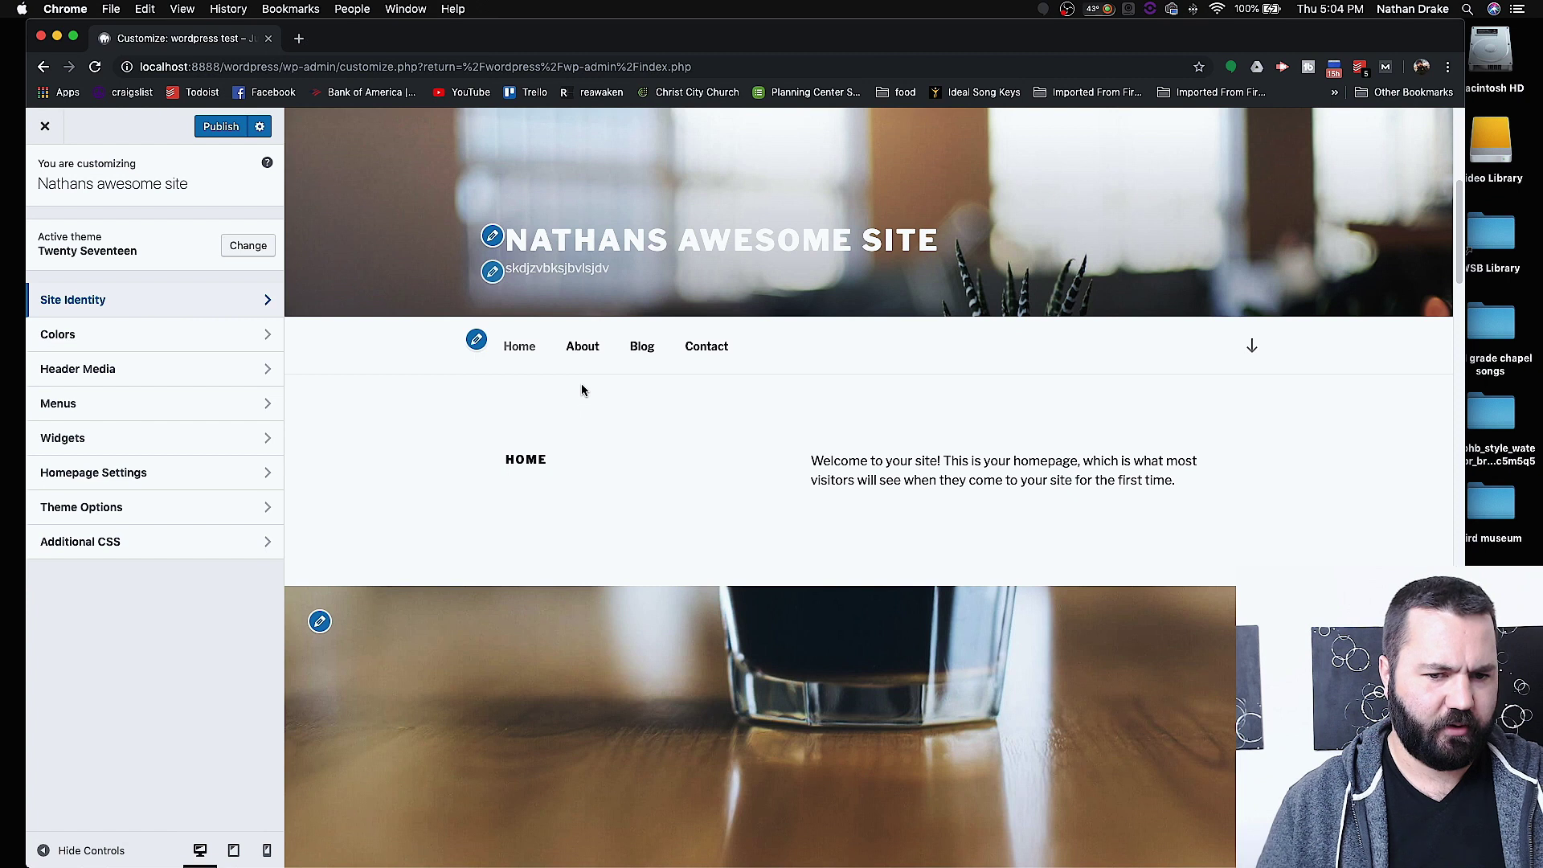
scroll(561, 556, down, 2)
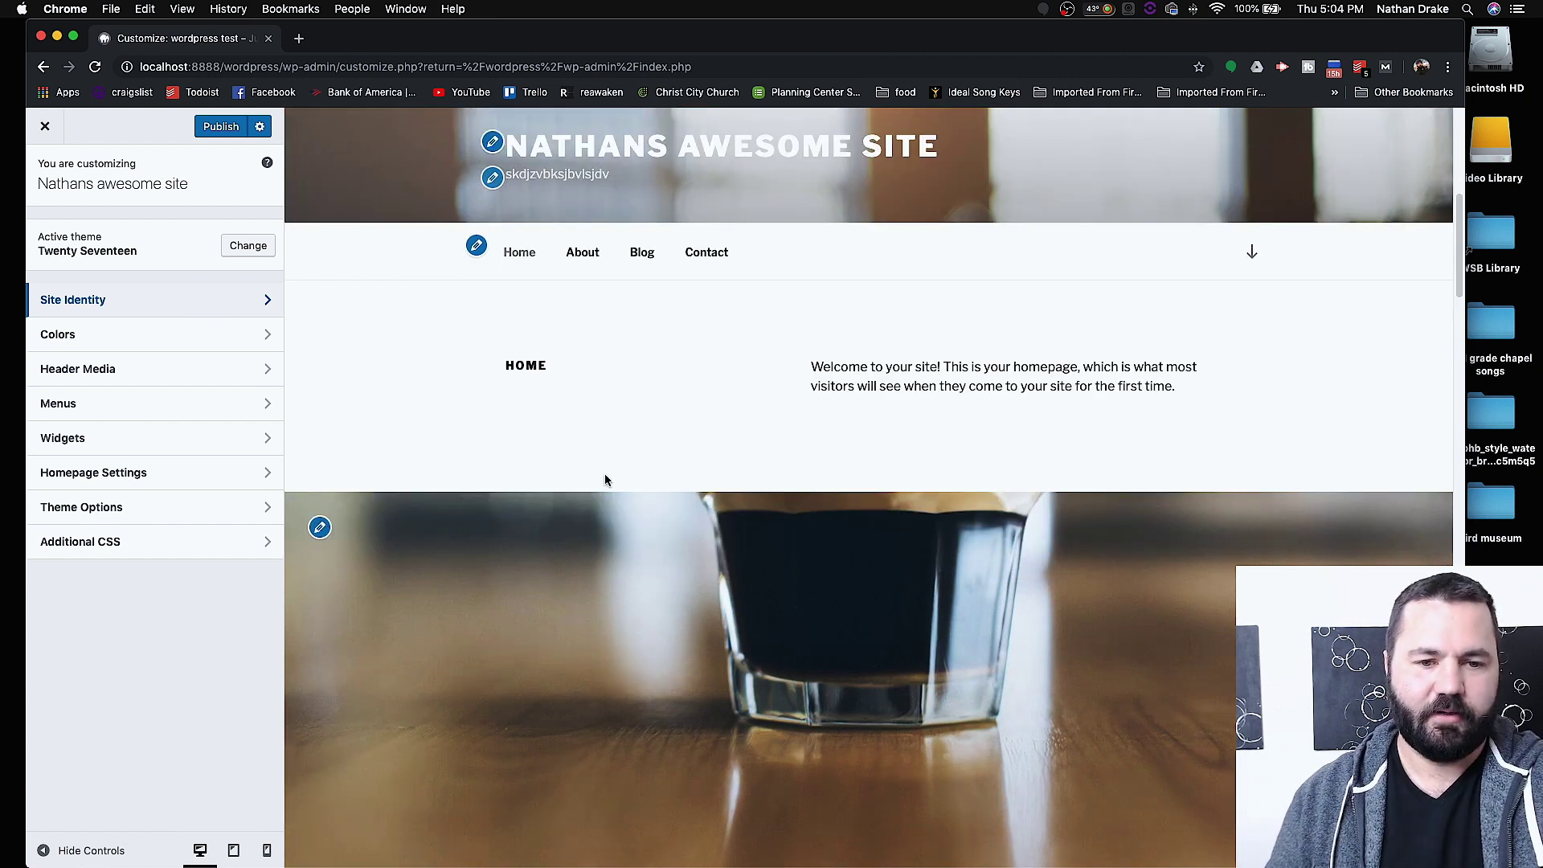
scroll(554, 477, down, 6)
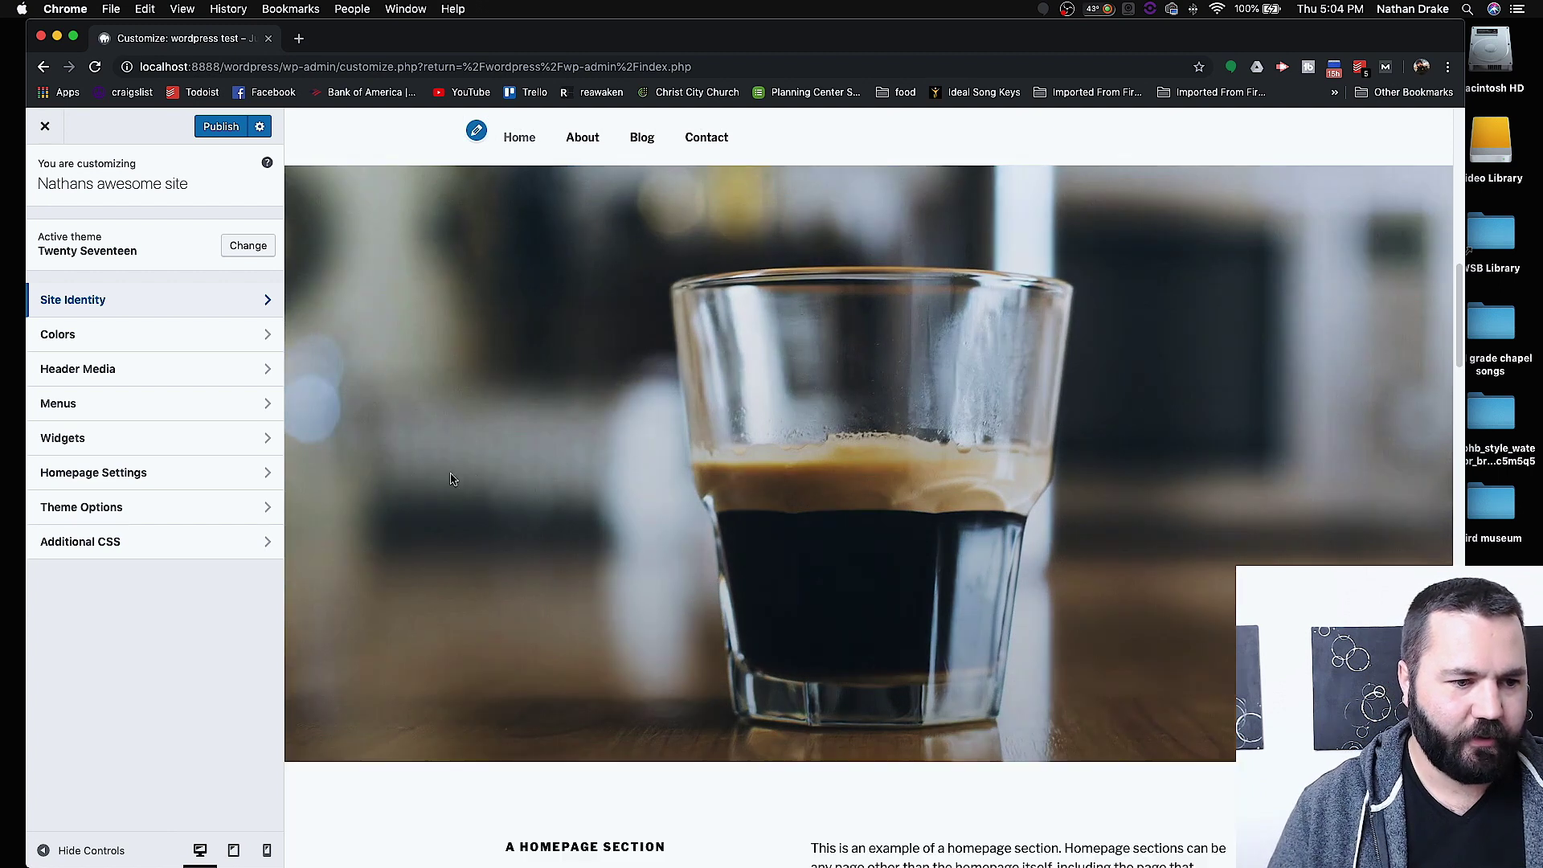
click(215, 133)
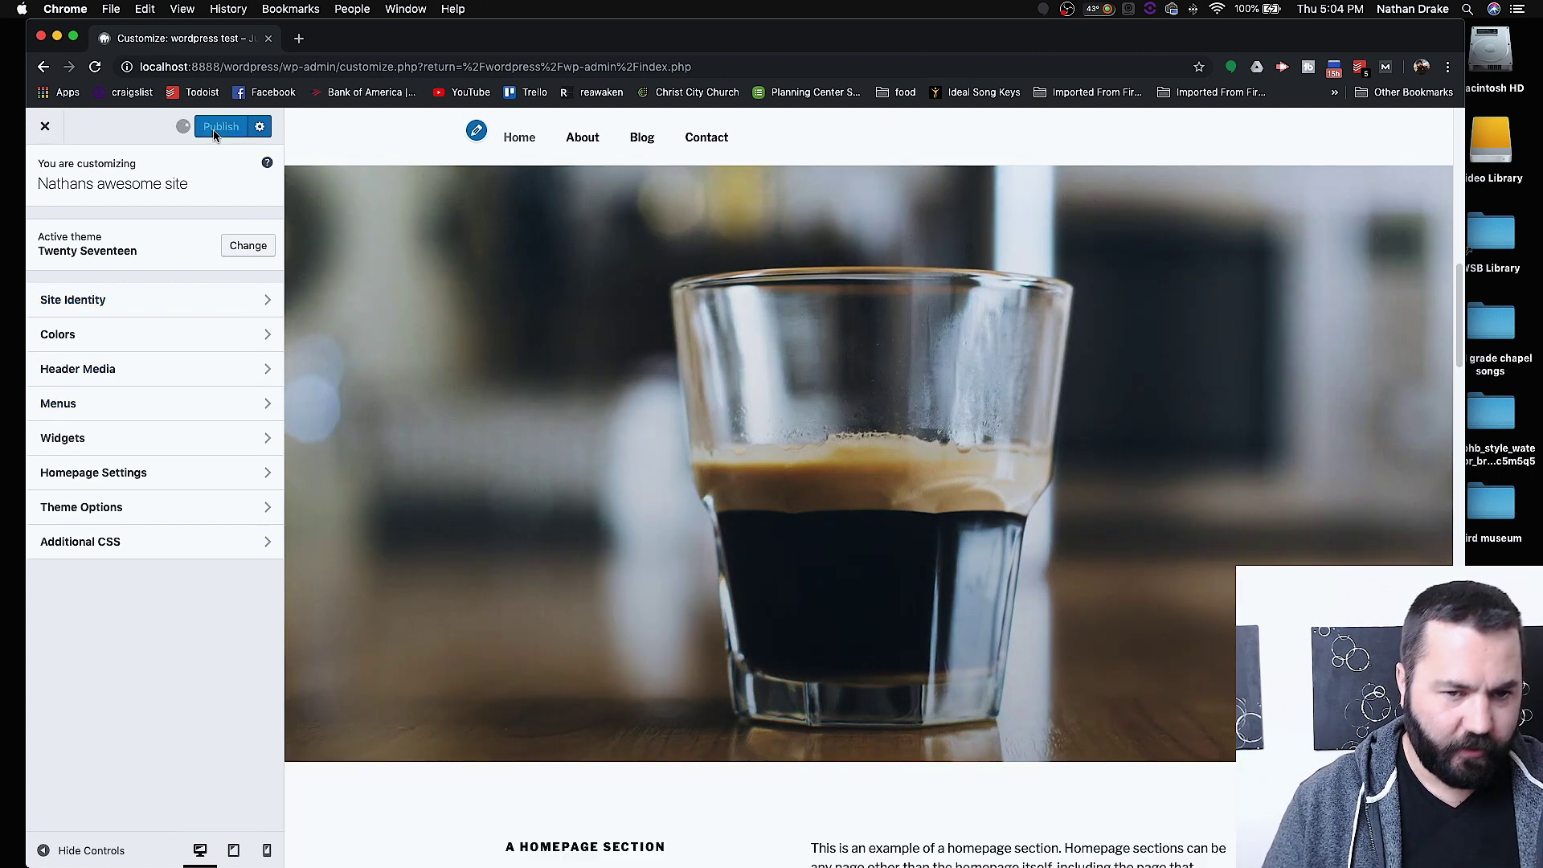